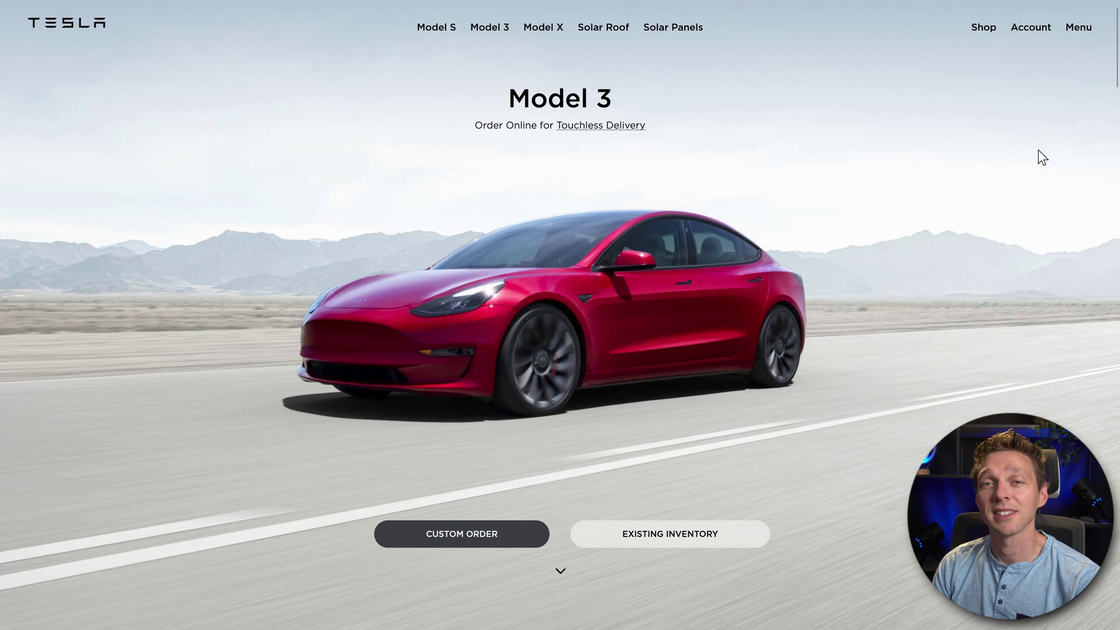
# Autoscroll the Tesla homepage back and forth between the Model 3 and Model Y sections.
pyautogui.middleClick(1040, 151)
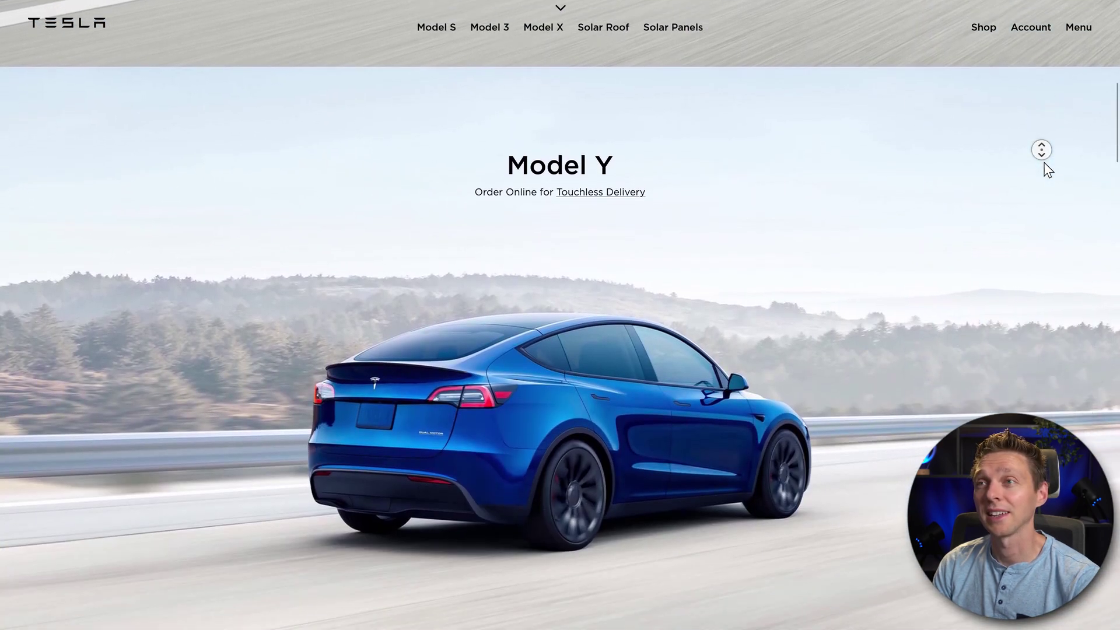
pyautogui.click(610, 119)
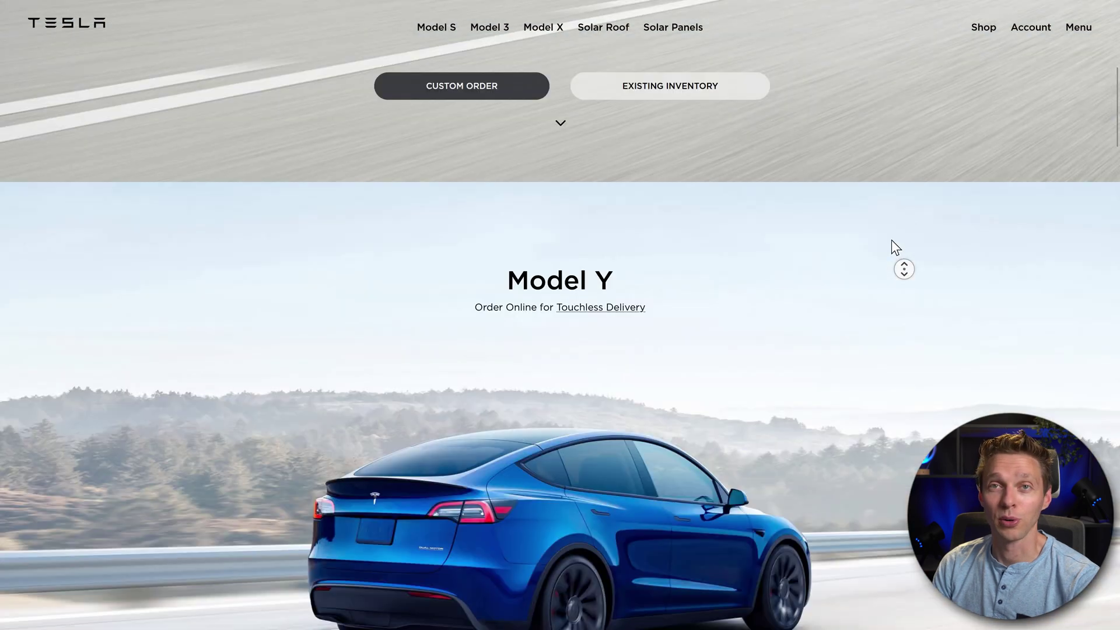
pyautogui.click(887, 175)
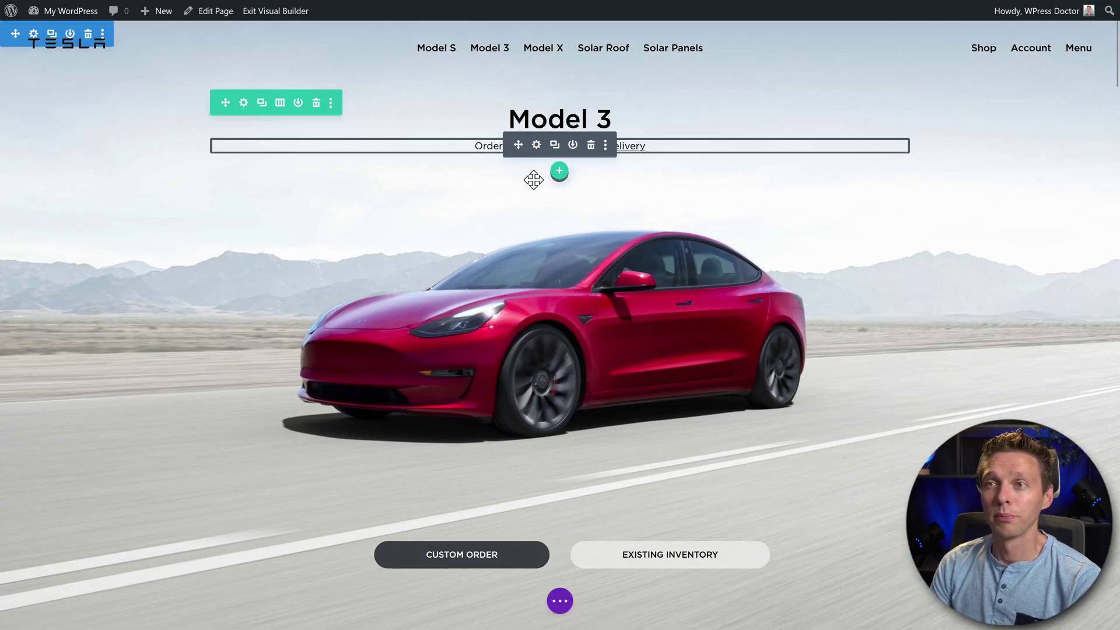
pyautogui.middleClick(891, 273)
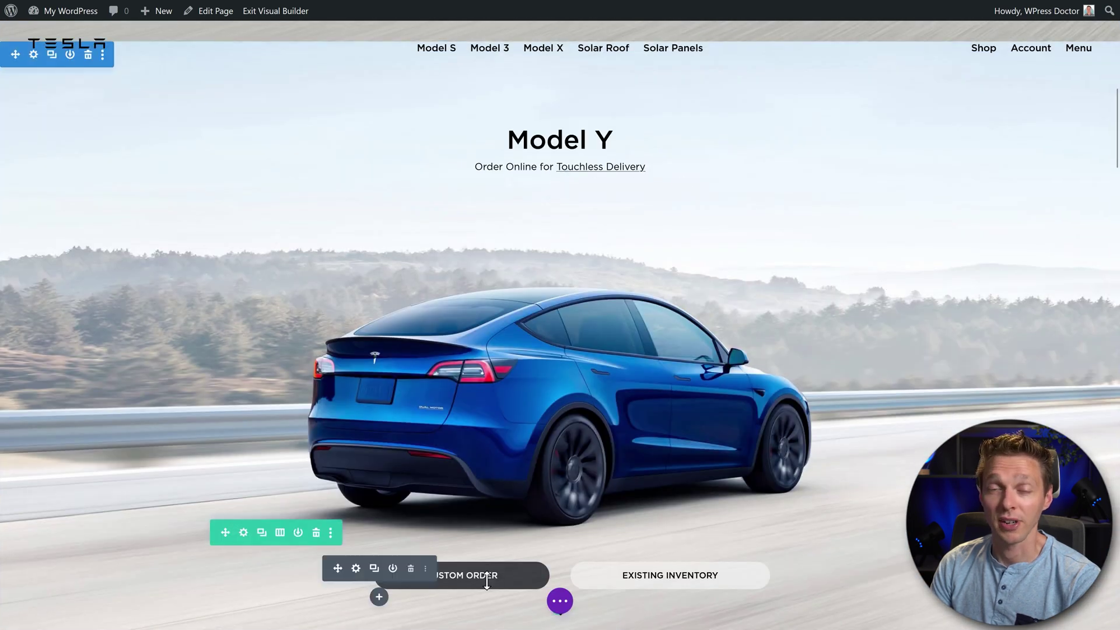
pyautogui.middleClick(780, 219)
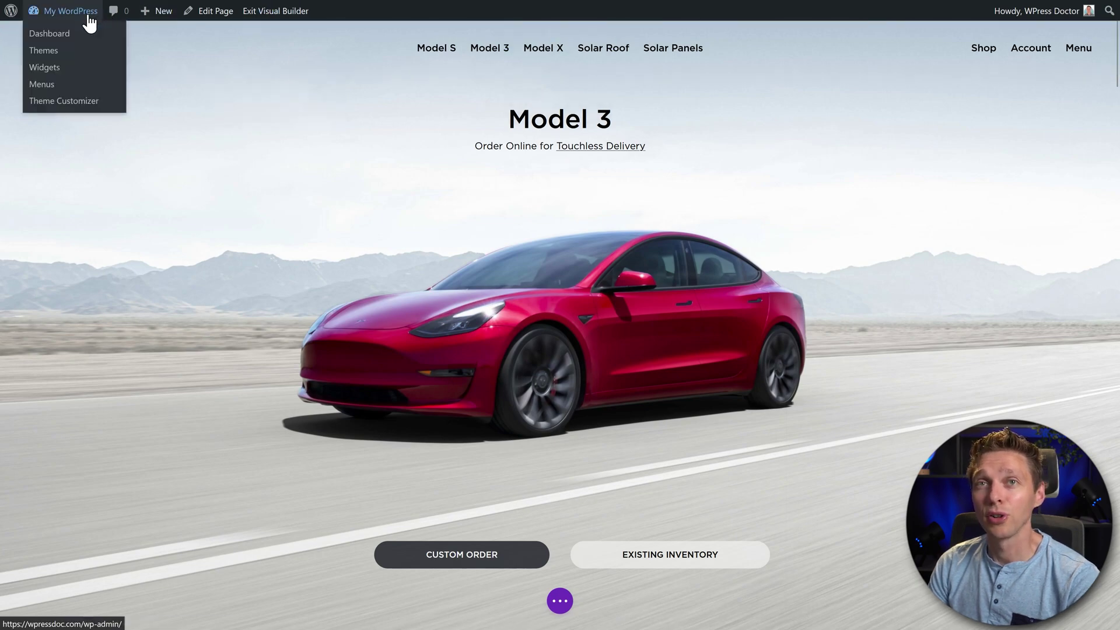
# Disable the header, body, single top and single bottom code integrations in Divi Theme Options.
pyautogui.click(74, 36)
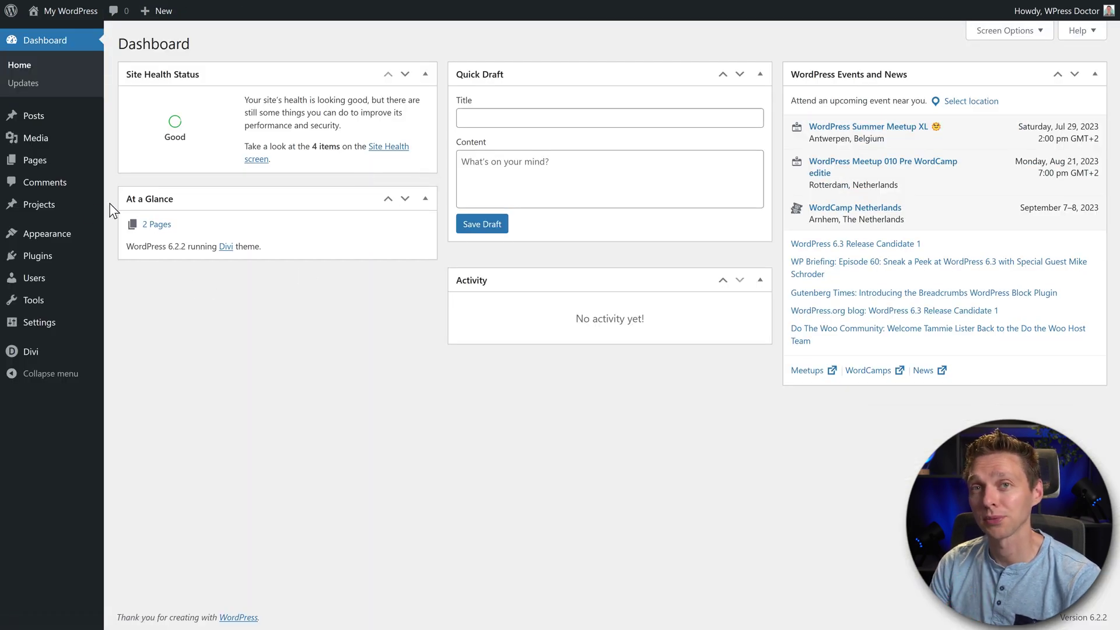
pyautogui.click(31, 260)
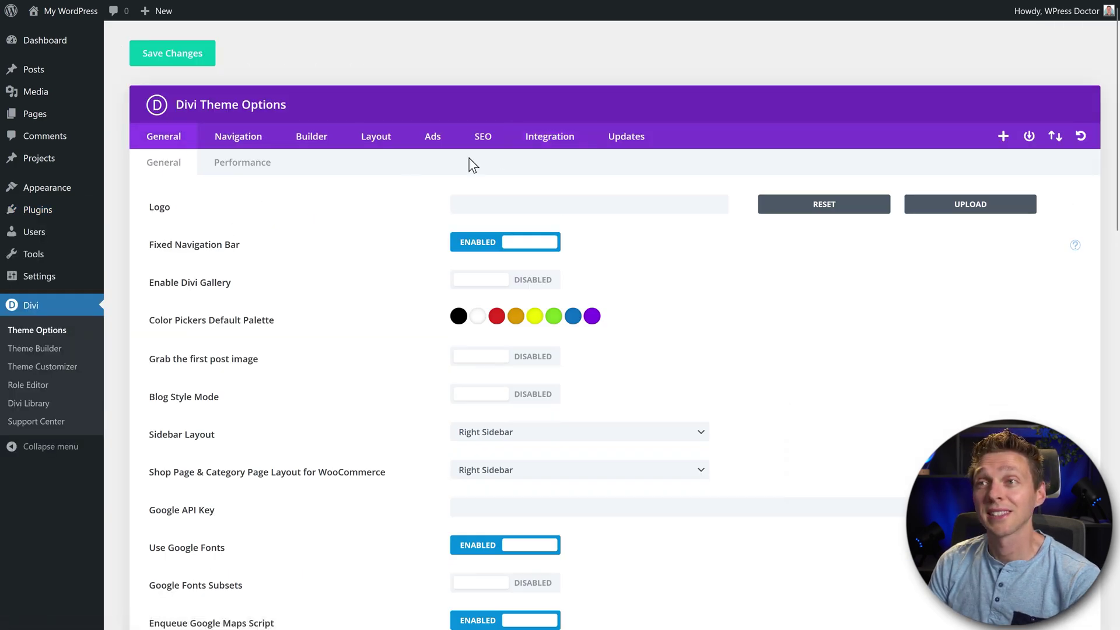
pyautogui.click(552, 139)
pyautogui.scroll(-10, 363, 324)
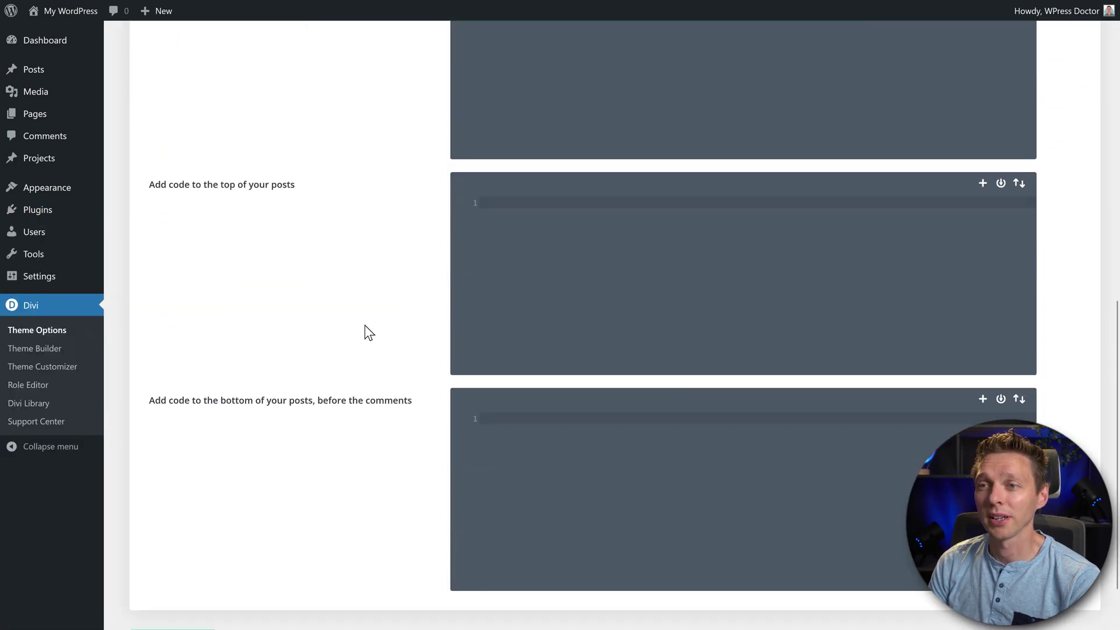
pyautogui.scroll(10, 368, 327)
pyautogui.click(480, 205)
pyautogui.click(479, 243)
pyautogui.click(480, 280)
pyautogui.click(482, 319)
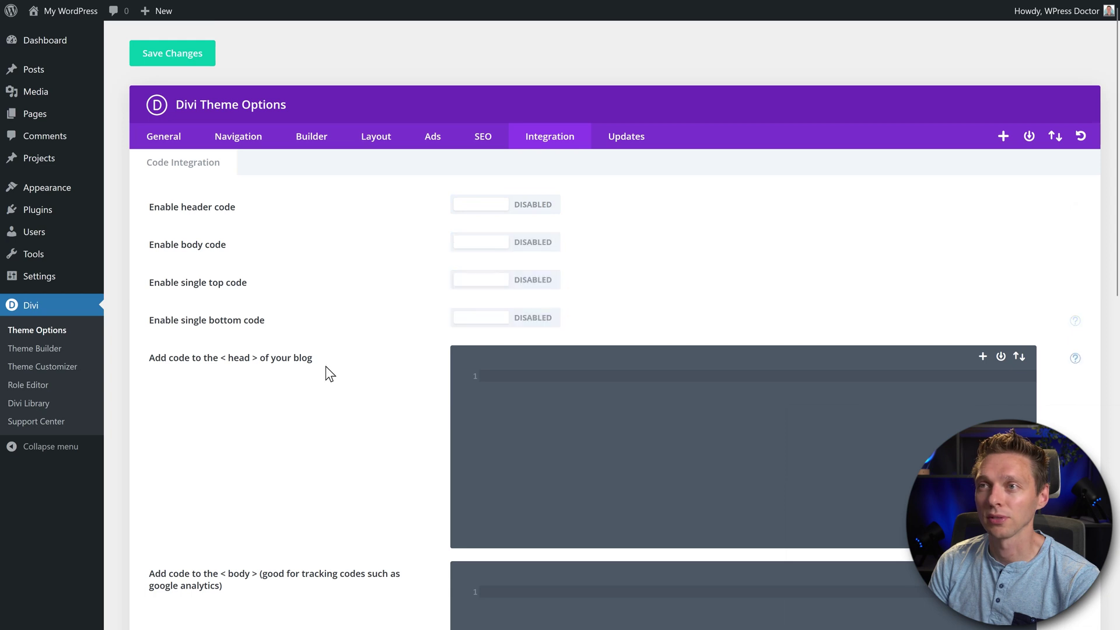
pyautogui.scroll(-10, 305, 416)
pyautogui.scroll(10, 250, 498)
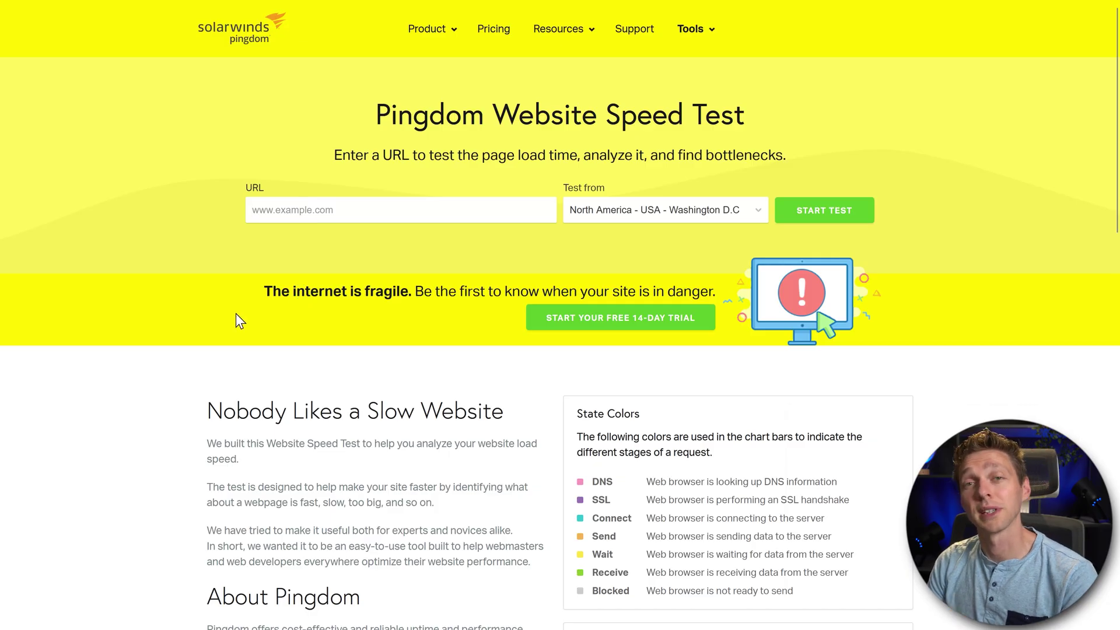
# Run a Pingdom speed test on the pasted site URL, then view the PageSpeed Insights report.
pyautogui.hotkey('ctrl', 'v')
pyautogui.press('Return')
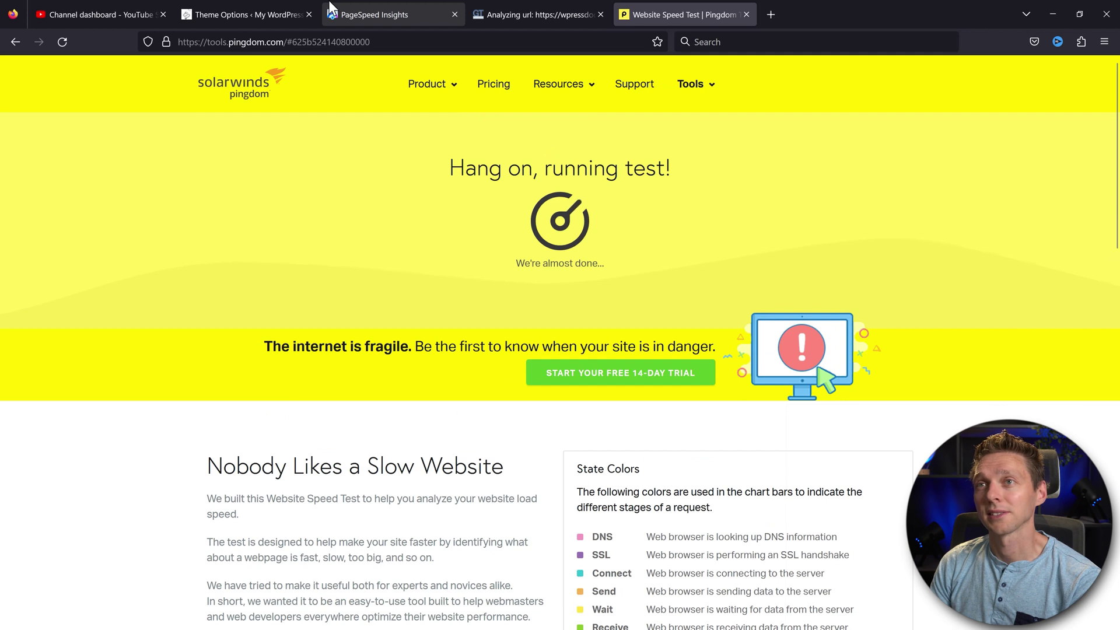
pyautogui.click(350, 14)
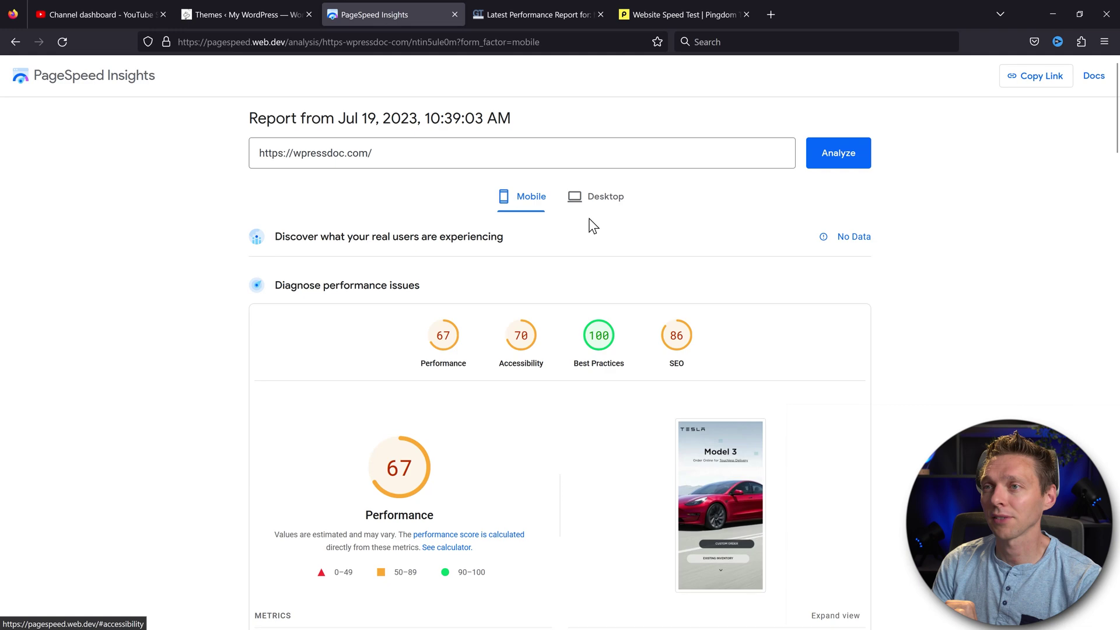
# Review the desktop results: PageSpeed 91, GTmetrix grade A, Pingdom grade 76.
pyautogui.click(605, 198)
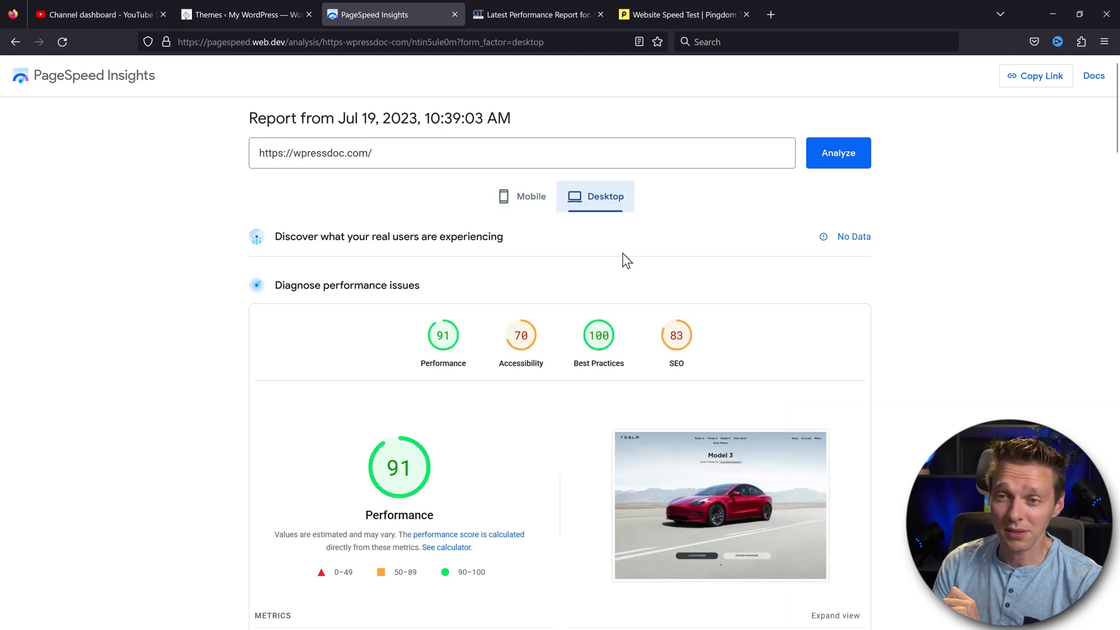
pyautogui.click(523, 18)
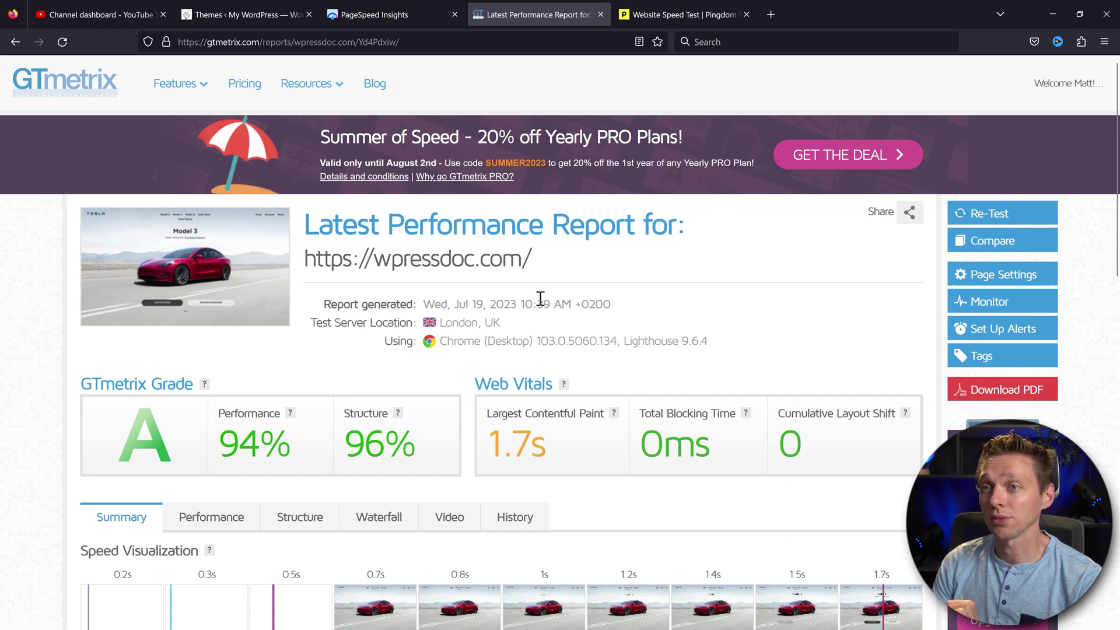
pyautogui.scroll(-3, 523, 175)
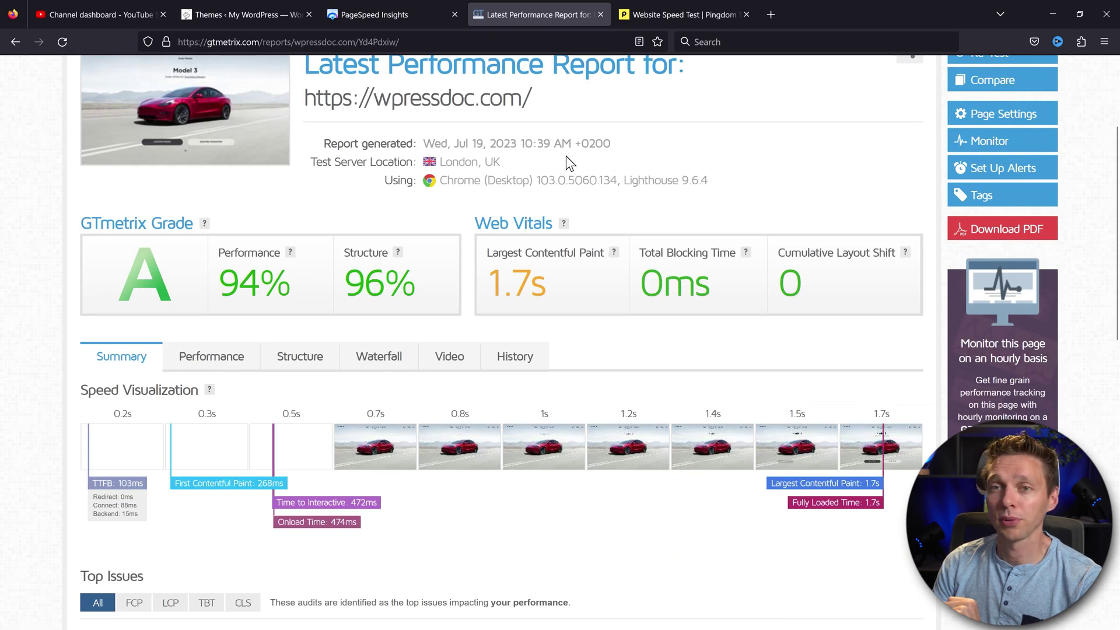
pyautogui.hotkey('ctrl', 'Tab')
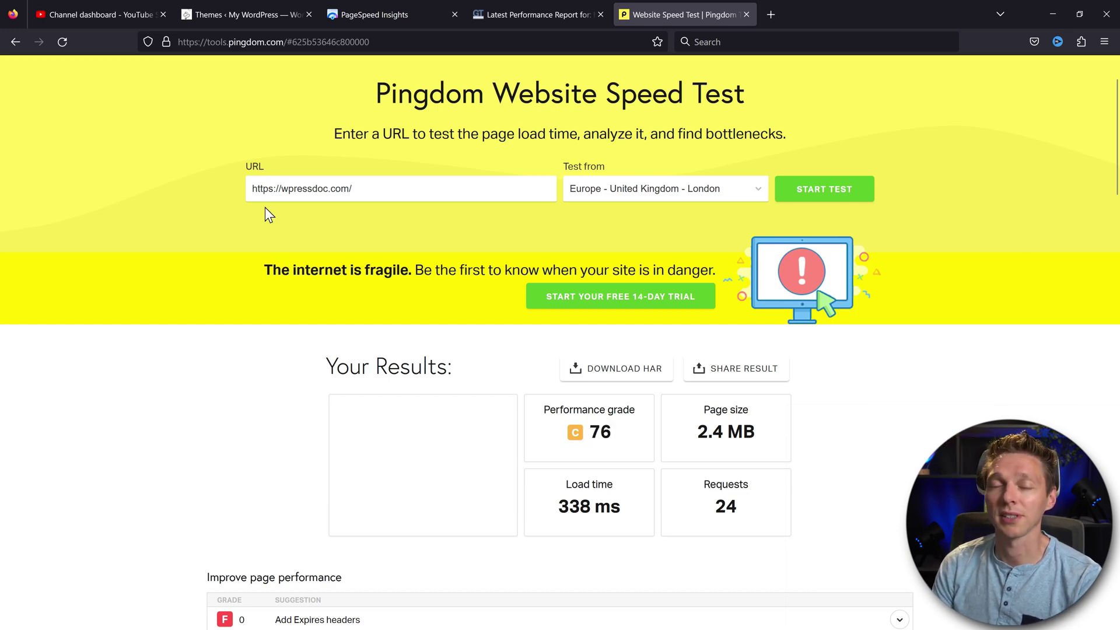
pyautogui.click(247, 16)
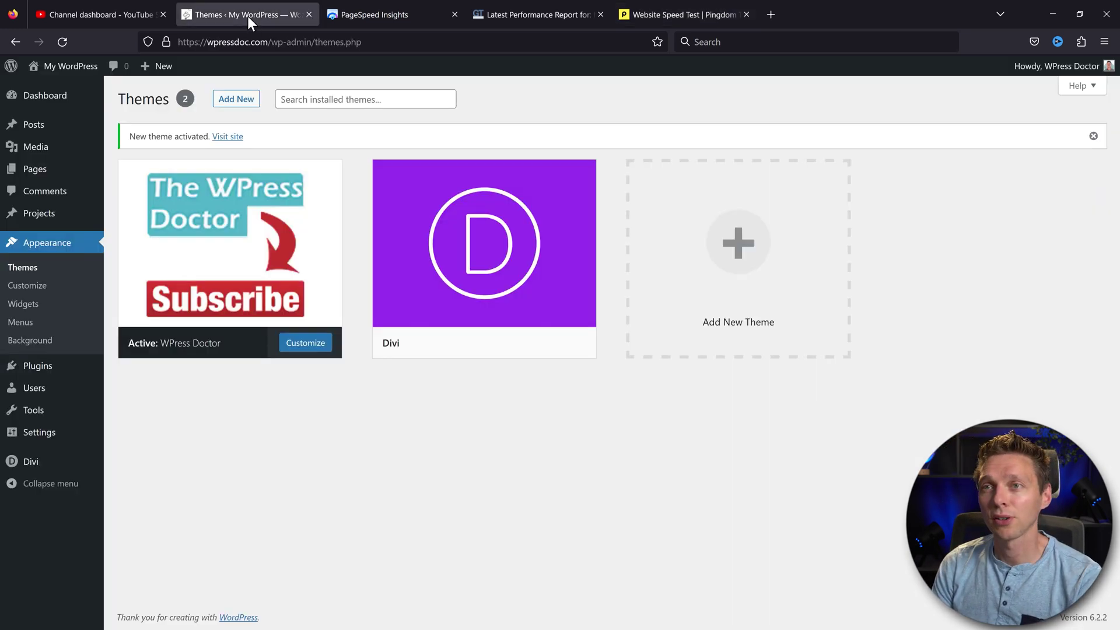
# Upload and activate the Divi 5.0.0-dev-alpha.8 theme, then open the live site privately.
pyautogui.click(241, 108)
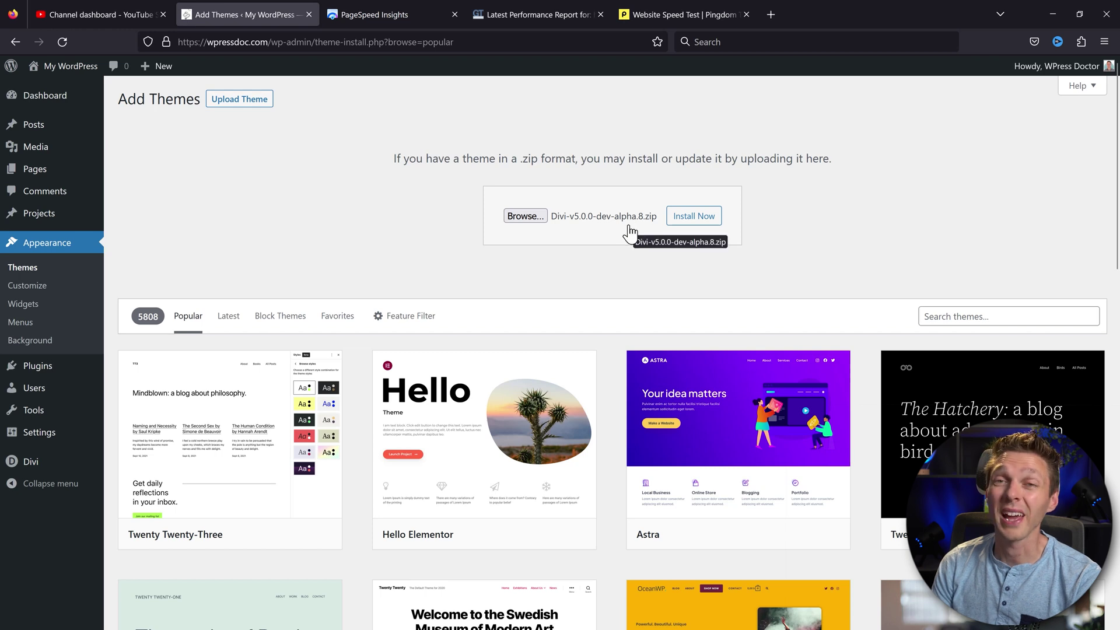
pyautogui.click(691, 215)
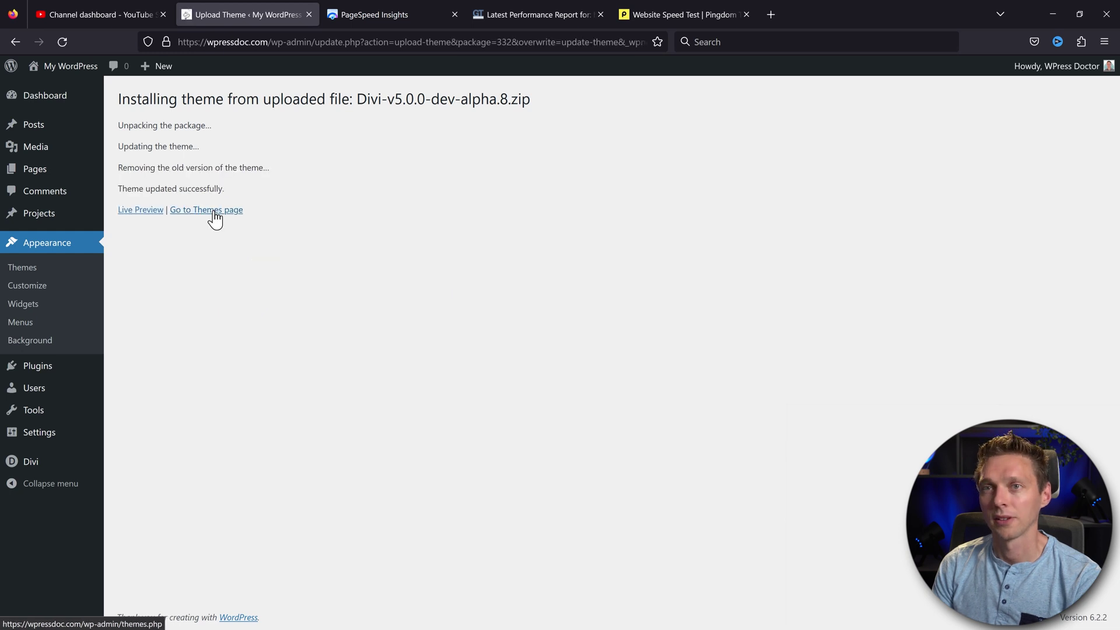
pyautogui.click(211, 212)
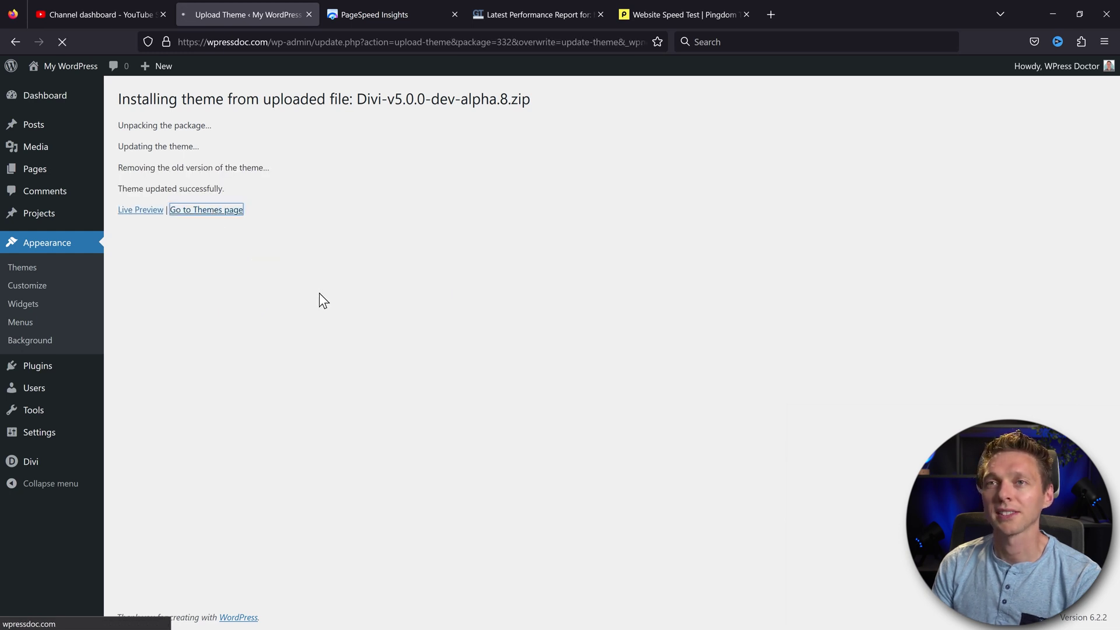
pyautogui.moveTo(426, 243)
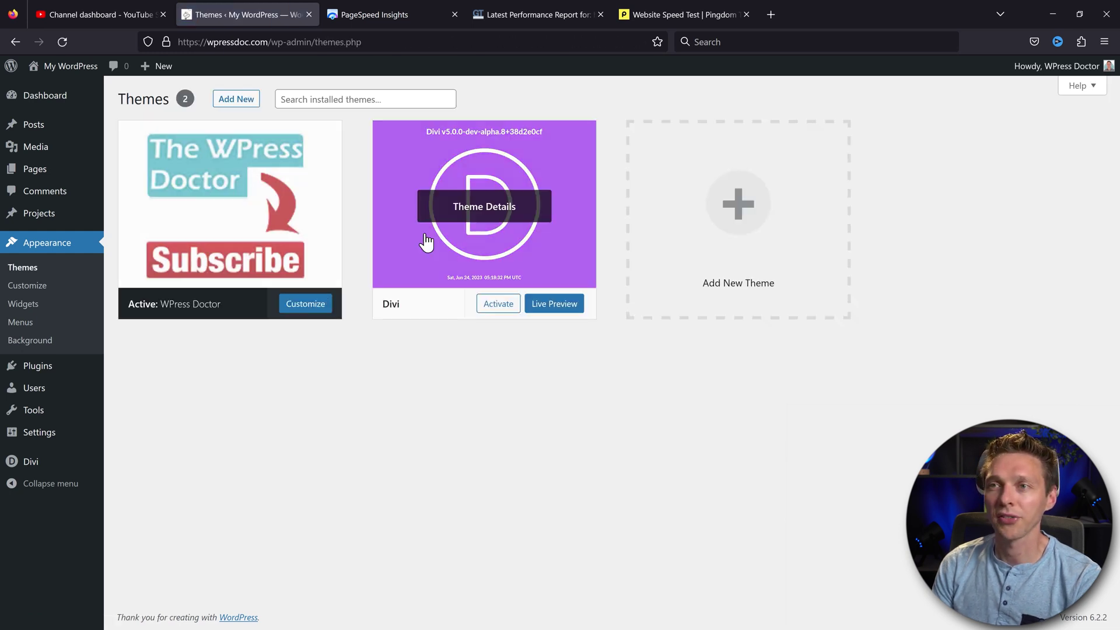
pyautogui.click(496, 305)
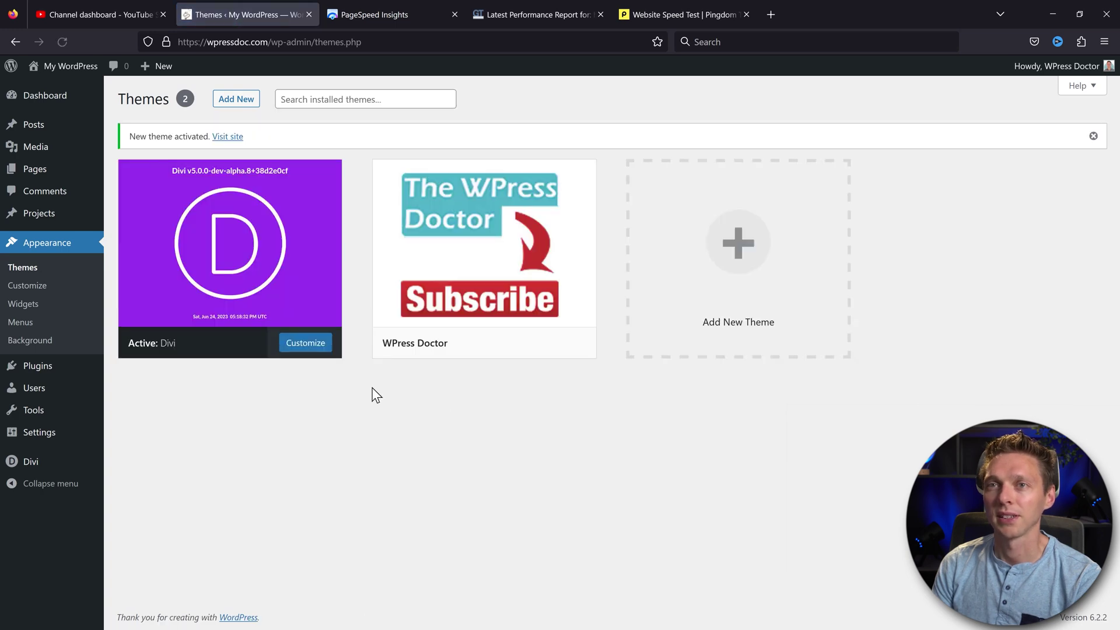
pyautogui.click(232, 138)
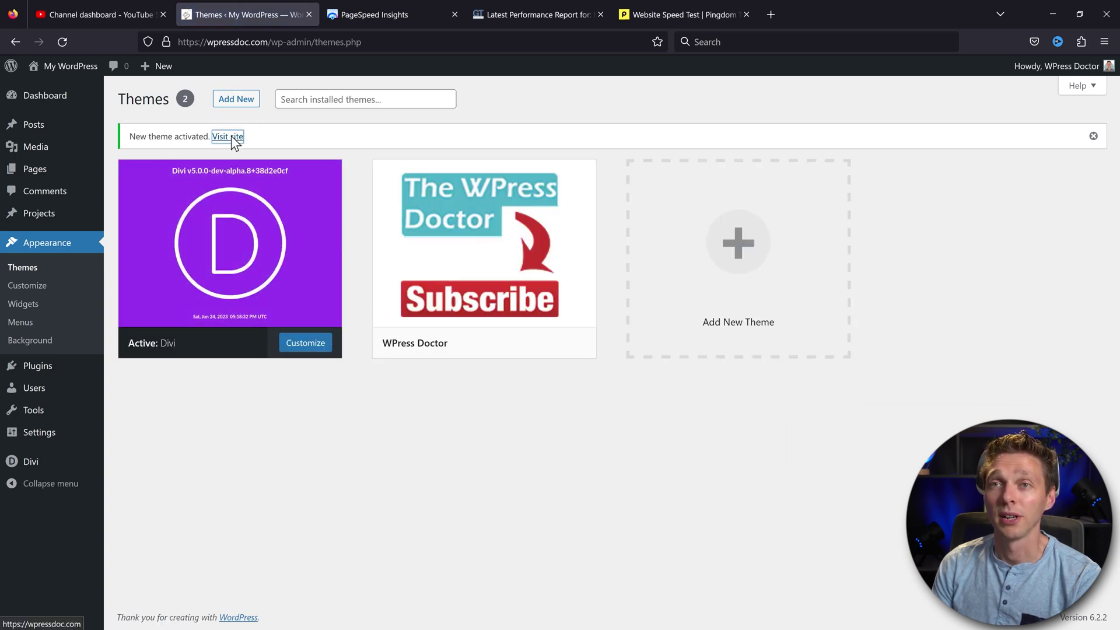
pyautogui.rightClick(231, 136)
# View the site full screen in a private window, scrolling to the Model Y section.
pyautogui.click(261, 189)
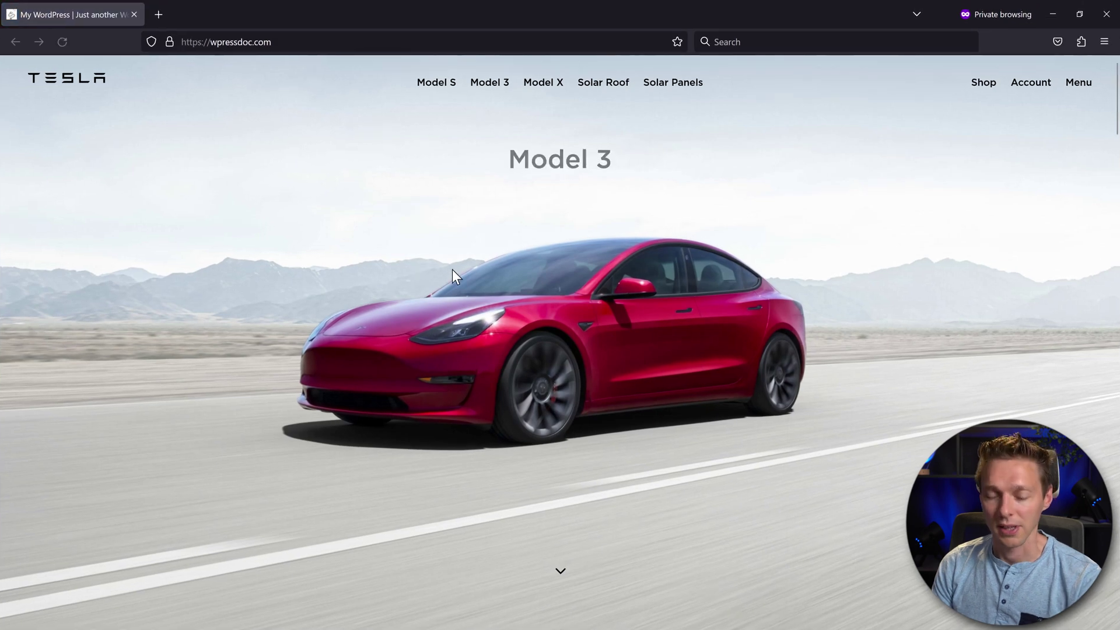
pyautogui.press('F11')
pyautogui.middleClick(833, 193)
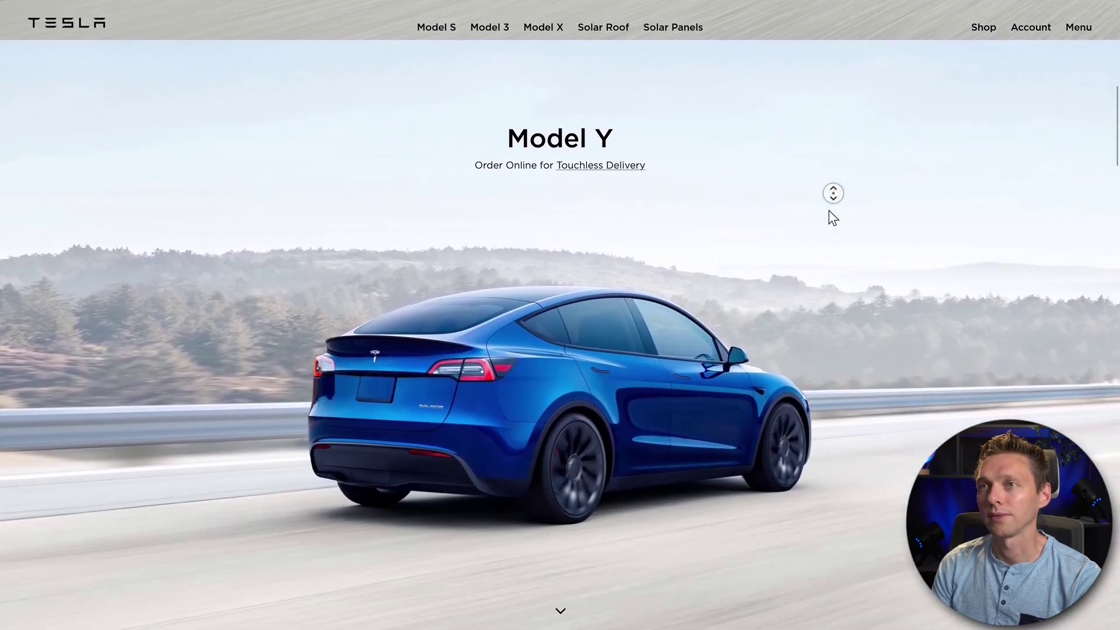
pyautogui.scroll(5, 637, 270)
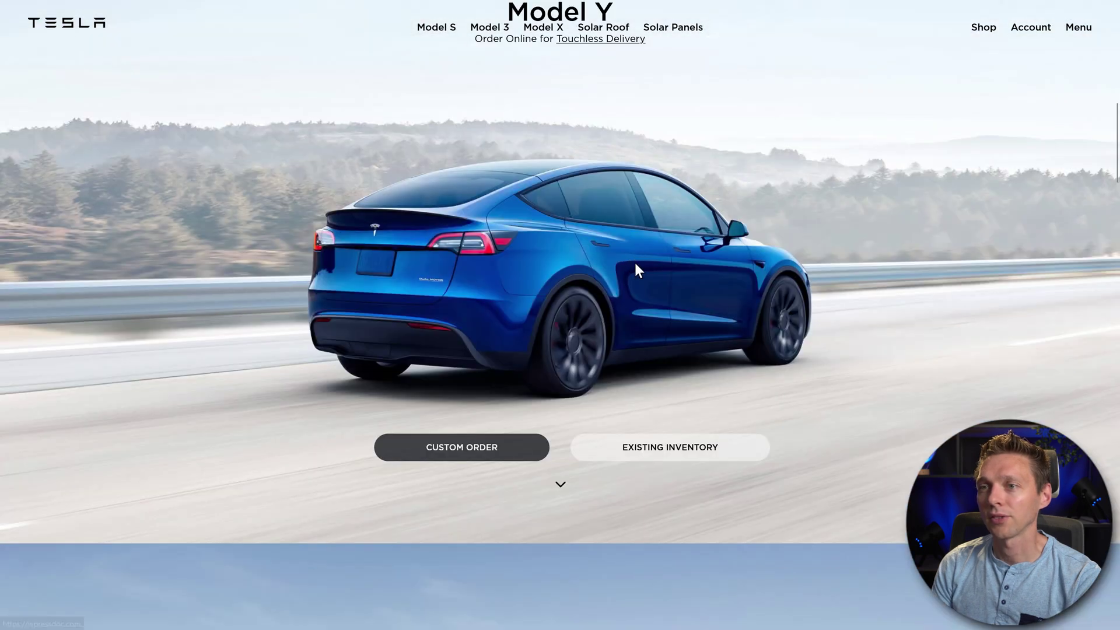
pyautogui.click(561, 487)
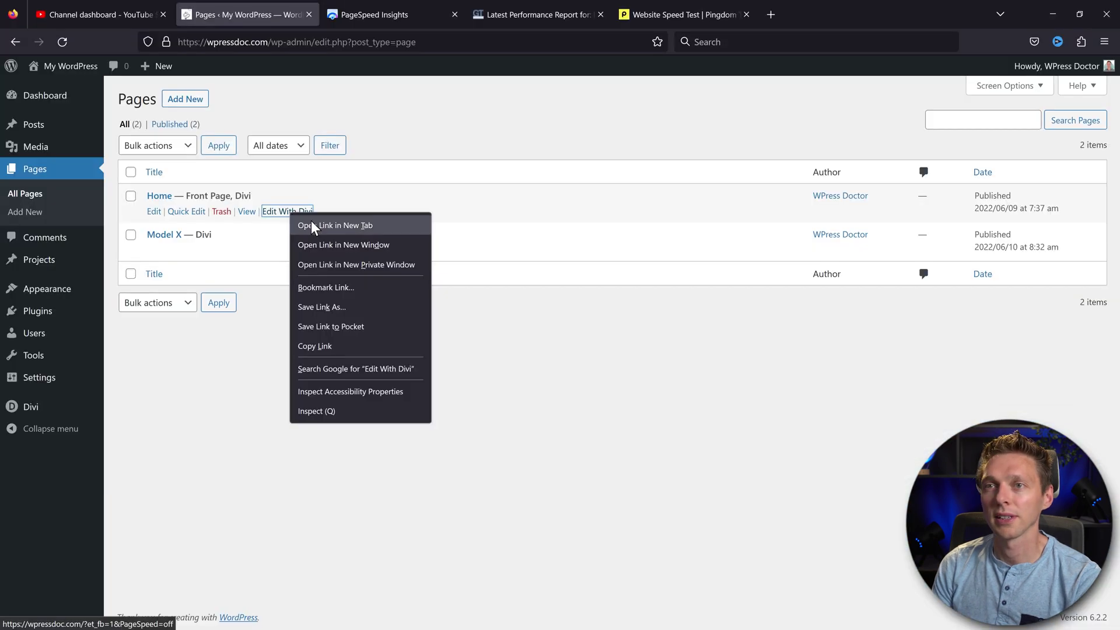
# In the Visual Builder, test moving the Model S heading, view page settings, then exit.
pyautogui.click(334, 225)
pyautogui.click(391, 16)
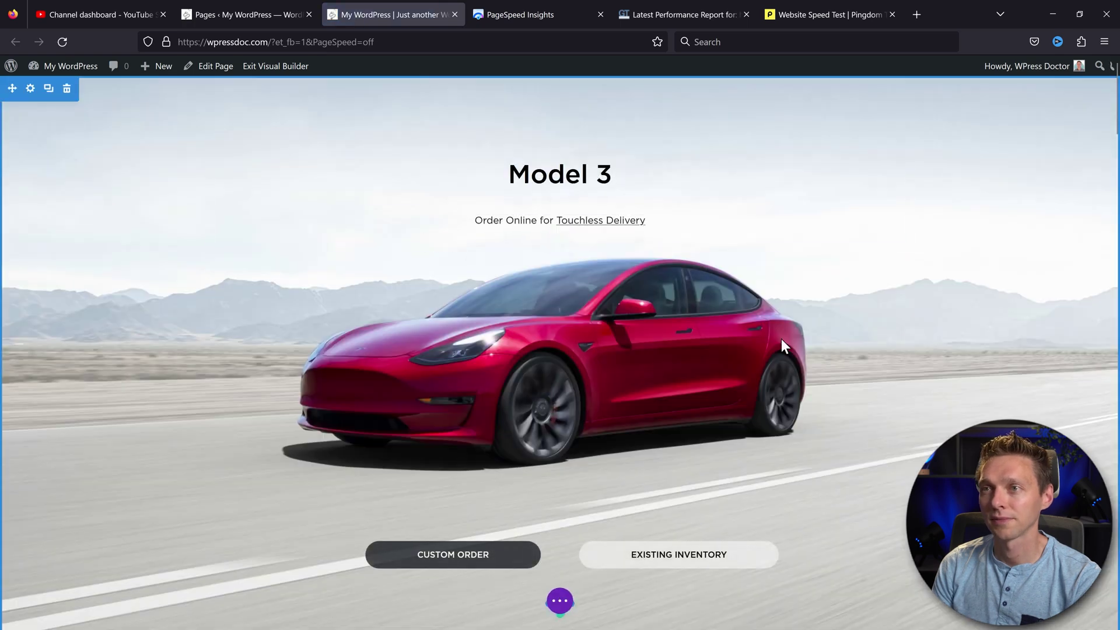
pyautogui.click(885, 299)
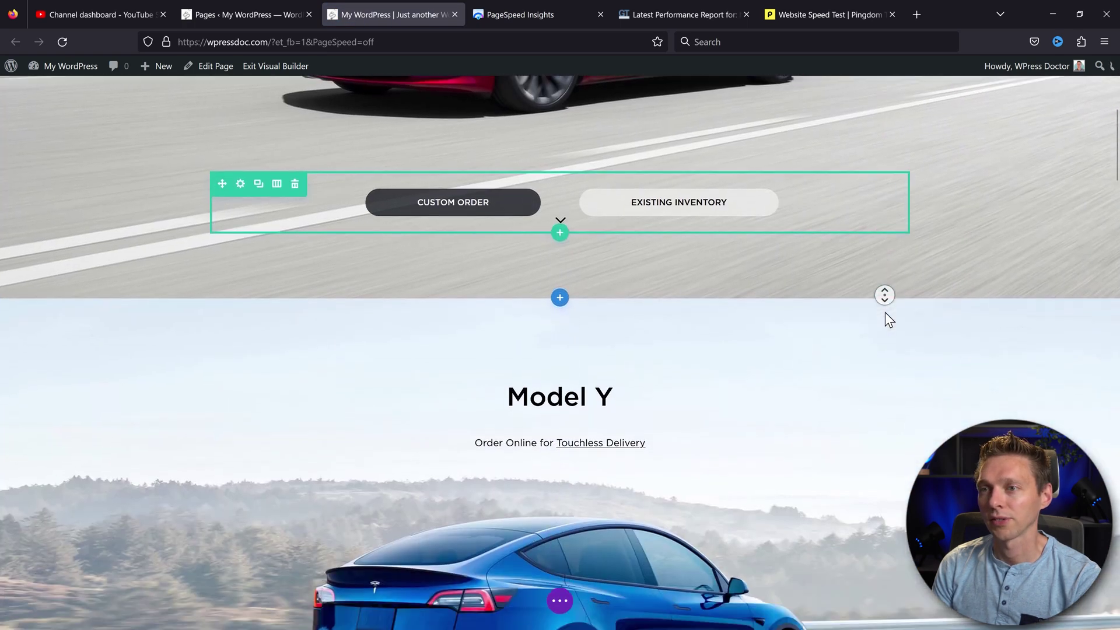
pyautogui.scroll(-5, 883, 321)
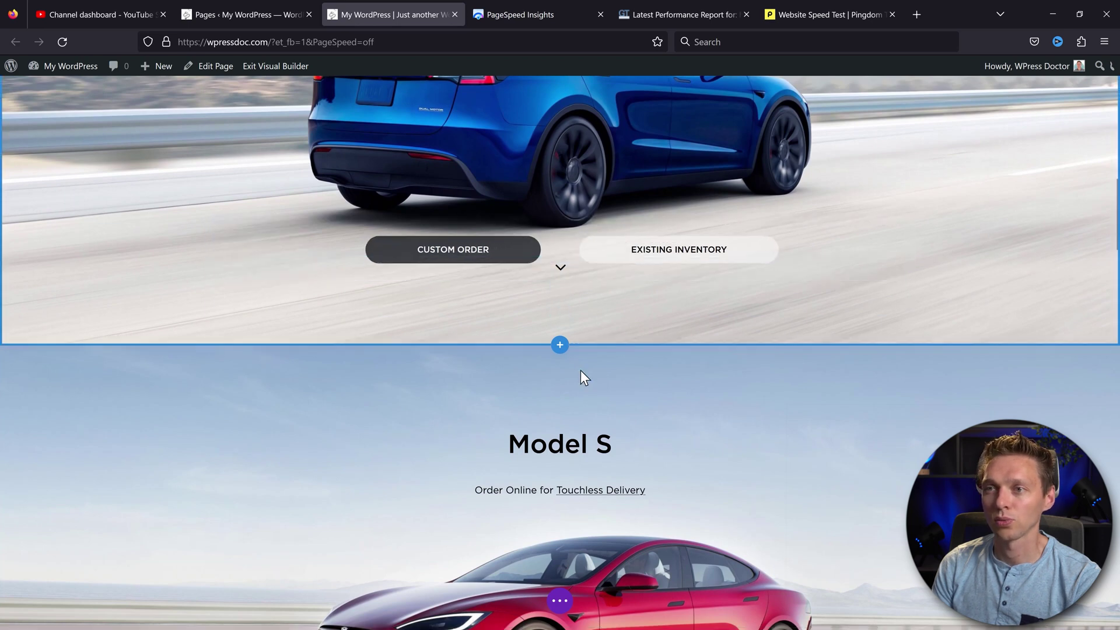
pyautogui.moveTo(537, 432); pyautogui.dragTo(560, 444)
pyautogui.click(560, 601)
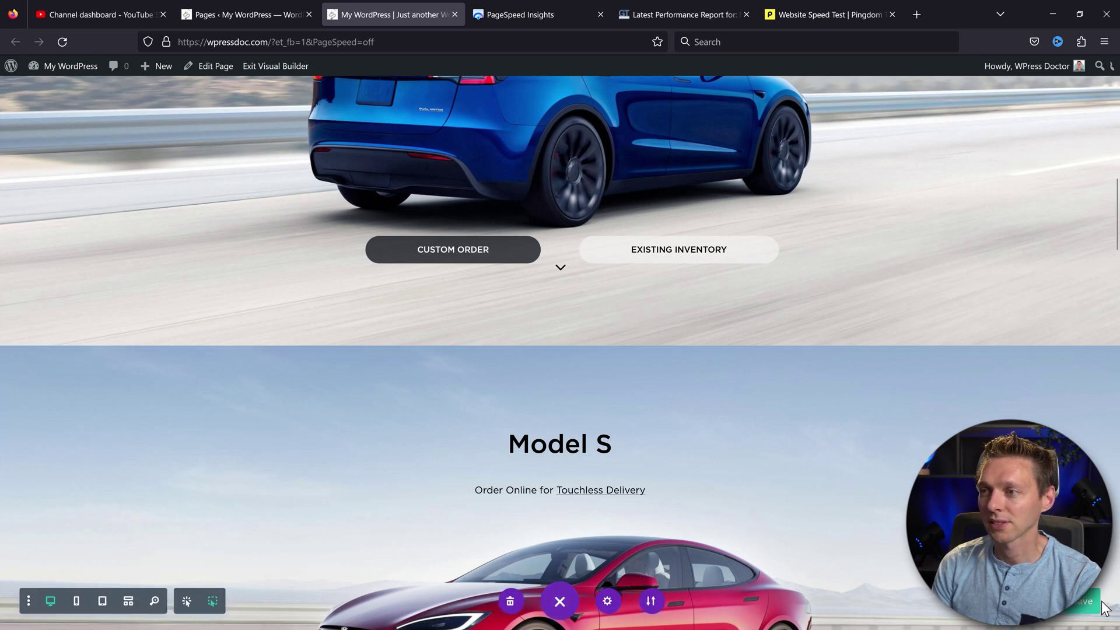
pyautogui.click(274, 66)
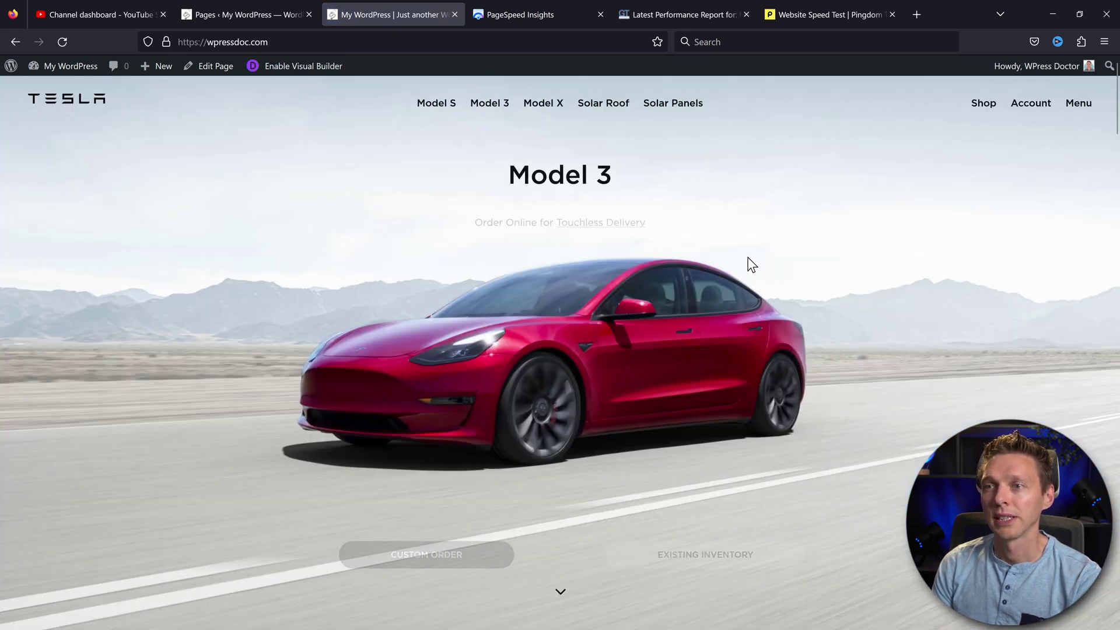
# Browse the live site's Model X page, then open the Home page in the editor.
pyautogui.middleClick(892, 163)
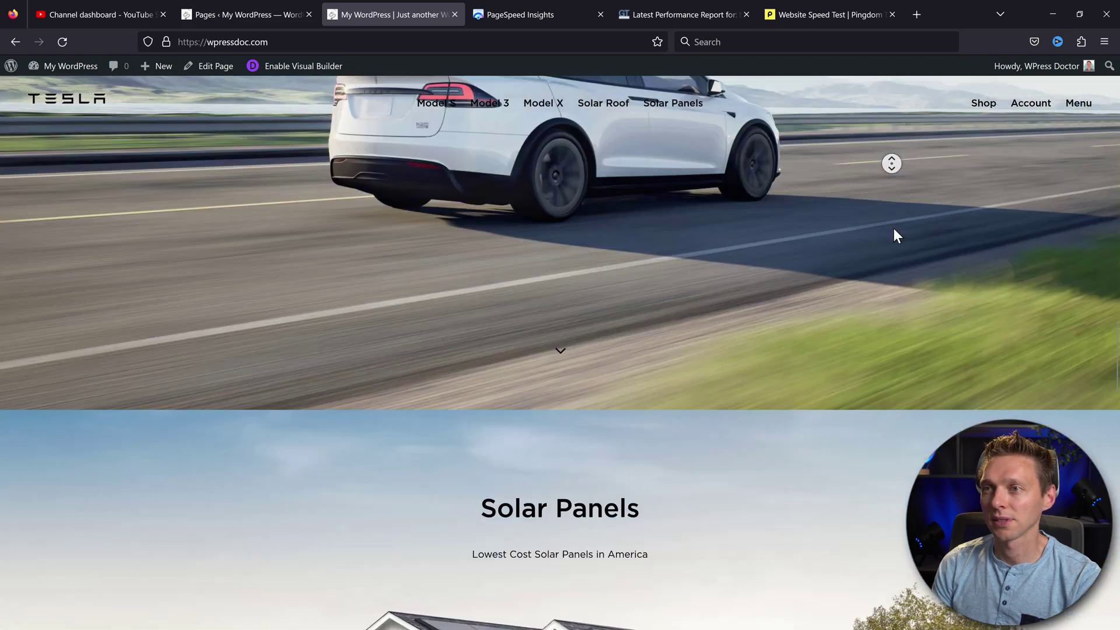
pyautogui.click(895, 231)
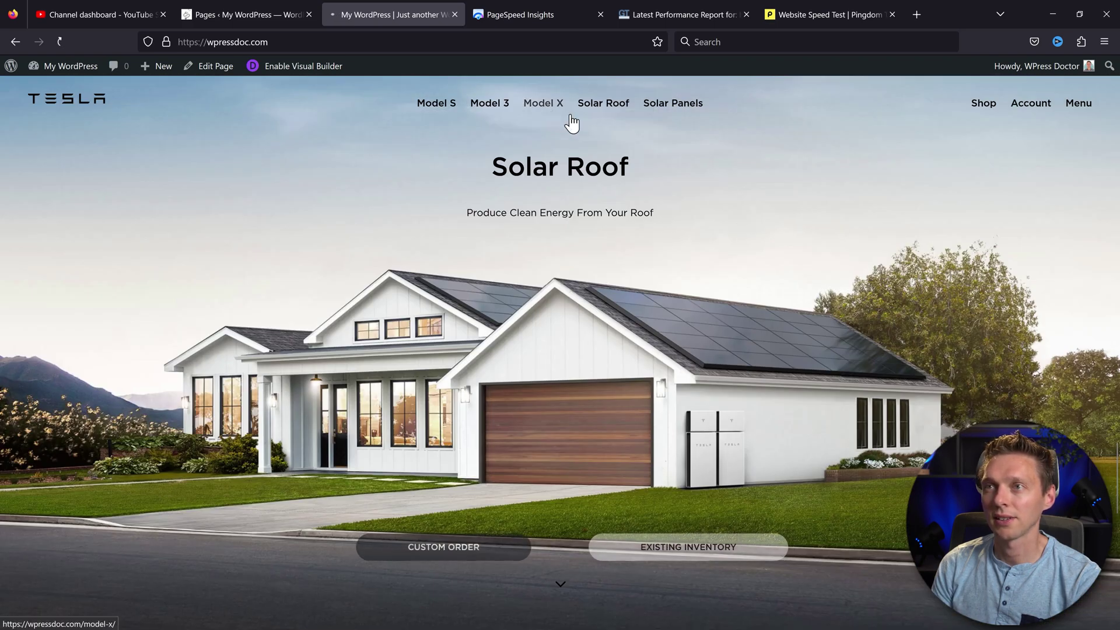
pyautogui.click(566, 117)
pyautogui.middleClick(888, 197)
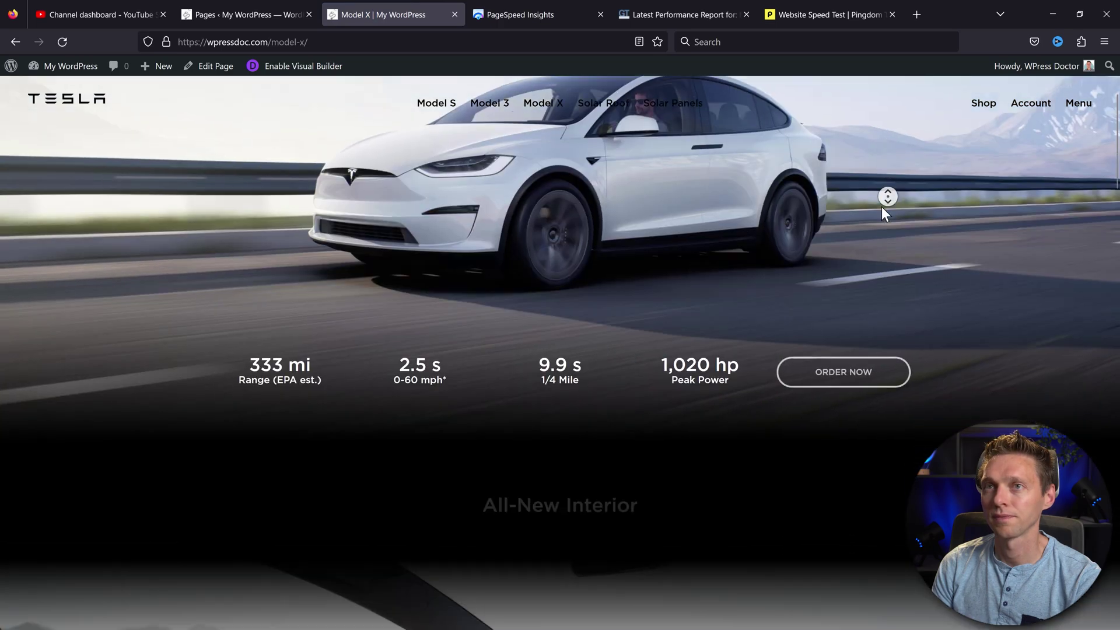
pyautogui.click(853, 169)
pyautogui.click(478, 120)
pyautogui.middleClick(912, 233)
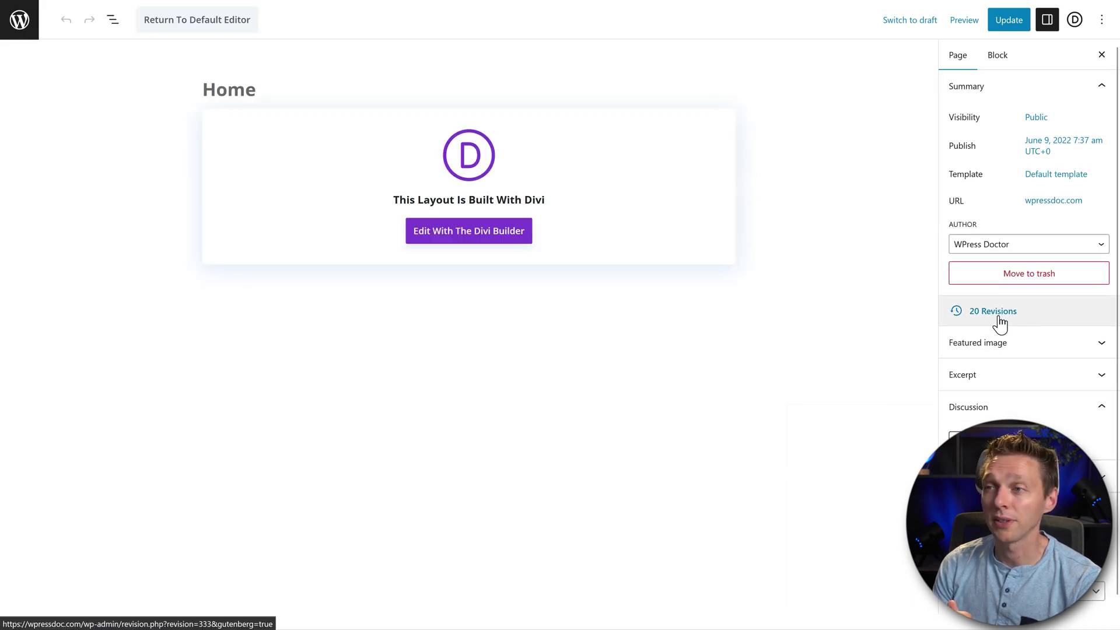
# Compare the Home page's old et_pb_section shortcodes with the new wp:divi block markup in its revisions.
pyautogui.click(1000, 320)
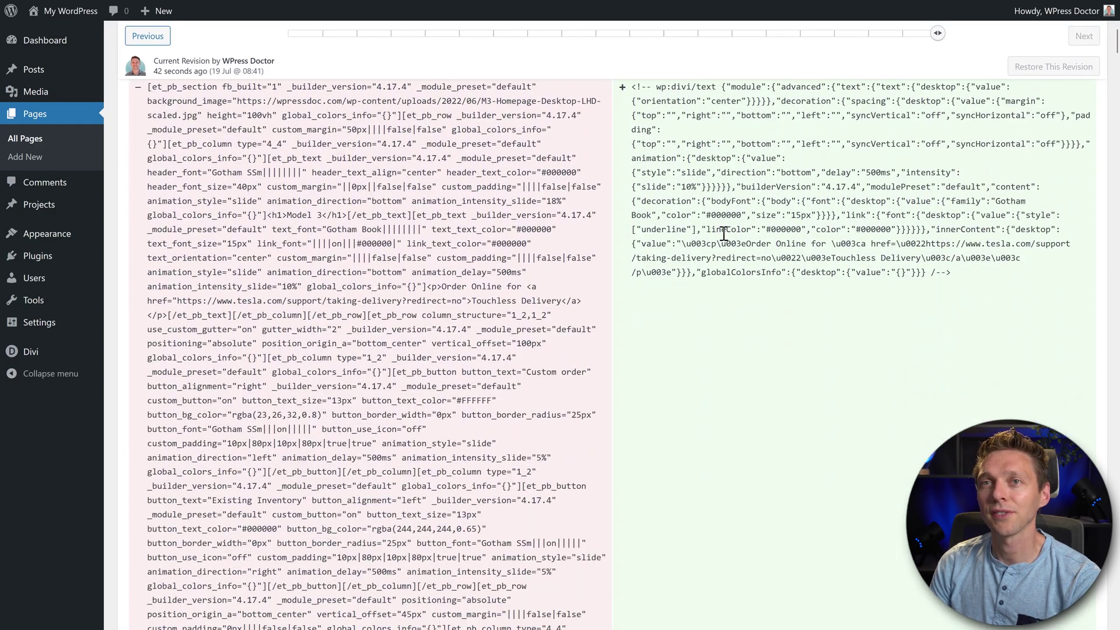
pyautogui.click(432, 229)
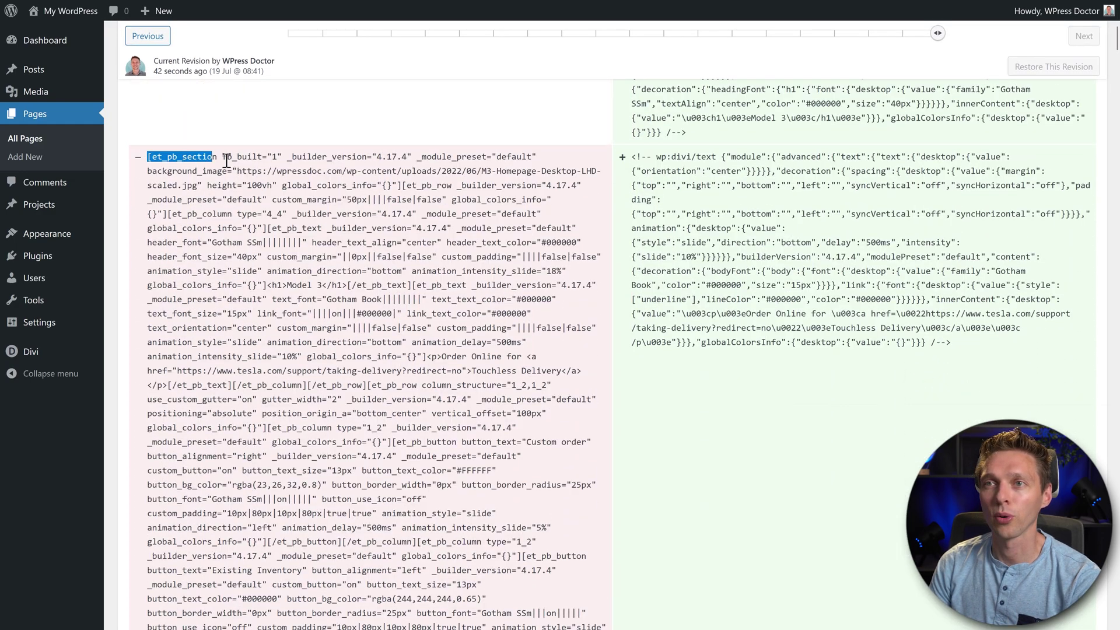
pyautogui.moveTo(227, 161); pyautogui.dragTo(492, 360)
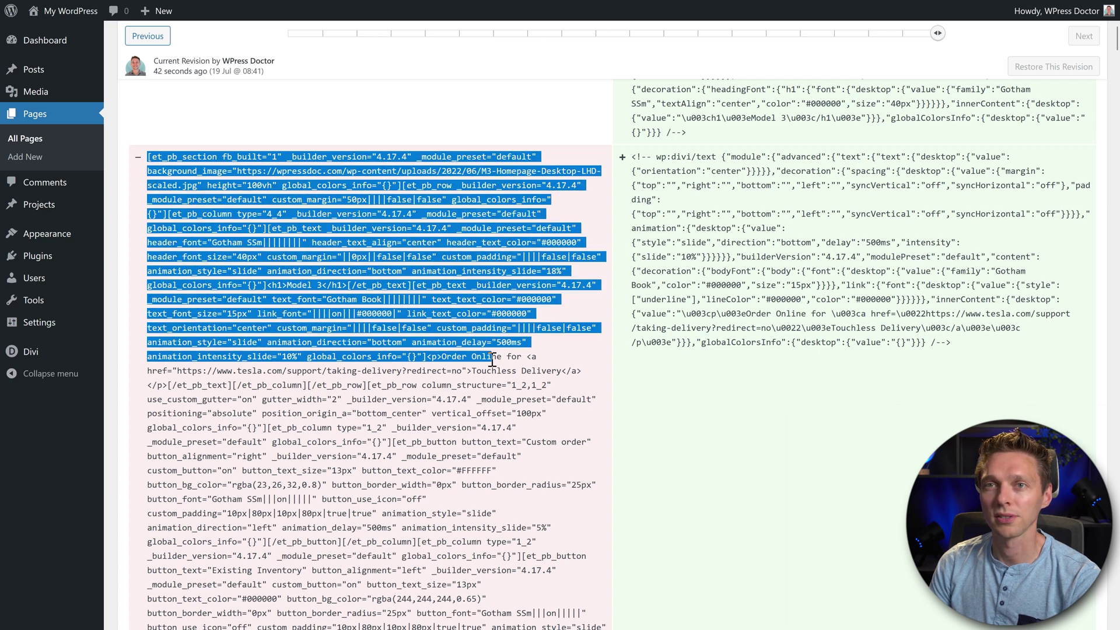
pyautogui.scroll(-15, 833, 271)
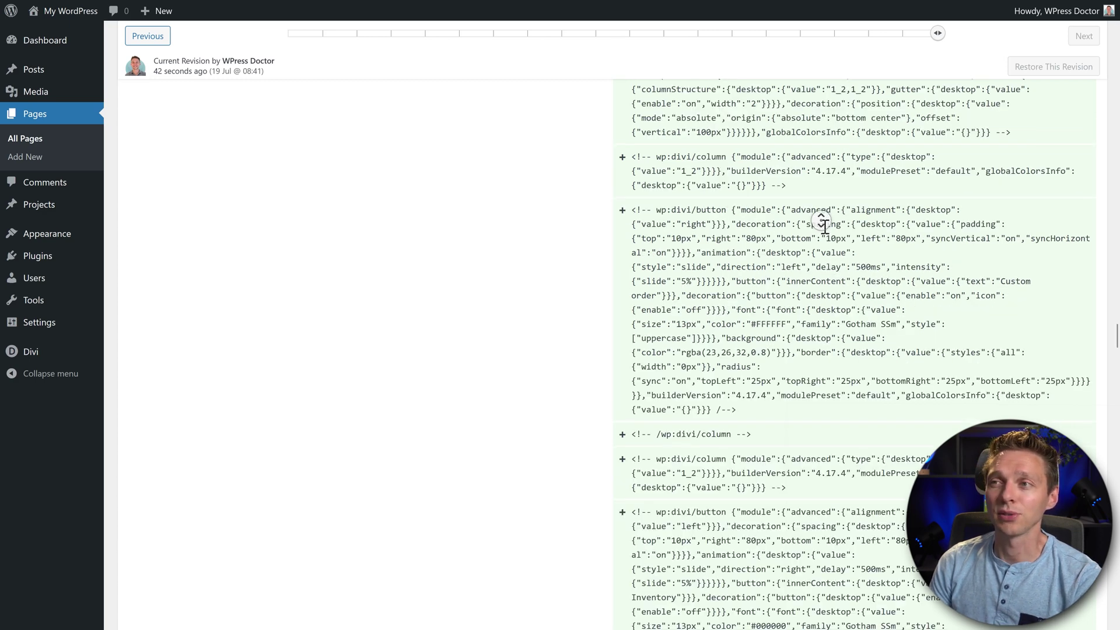
pyautogui.scroll(-3, 824, 221)
pyautogui.middleClick(579, 231)
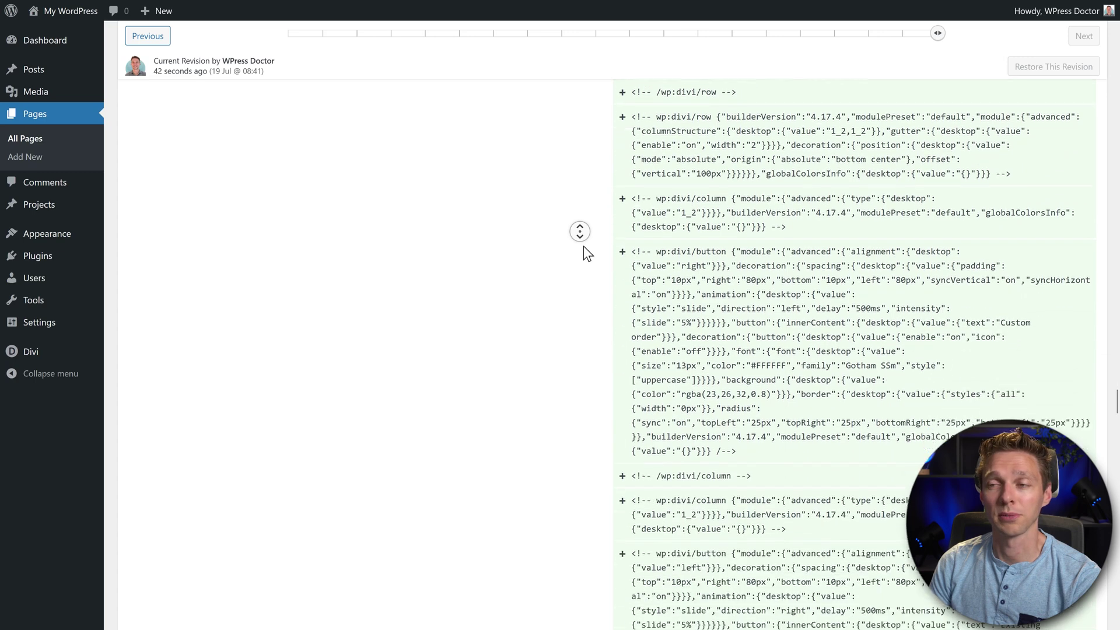
pyautogui.middleClick(583, 246)
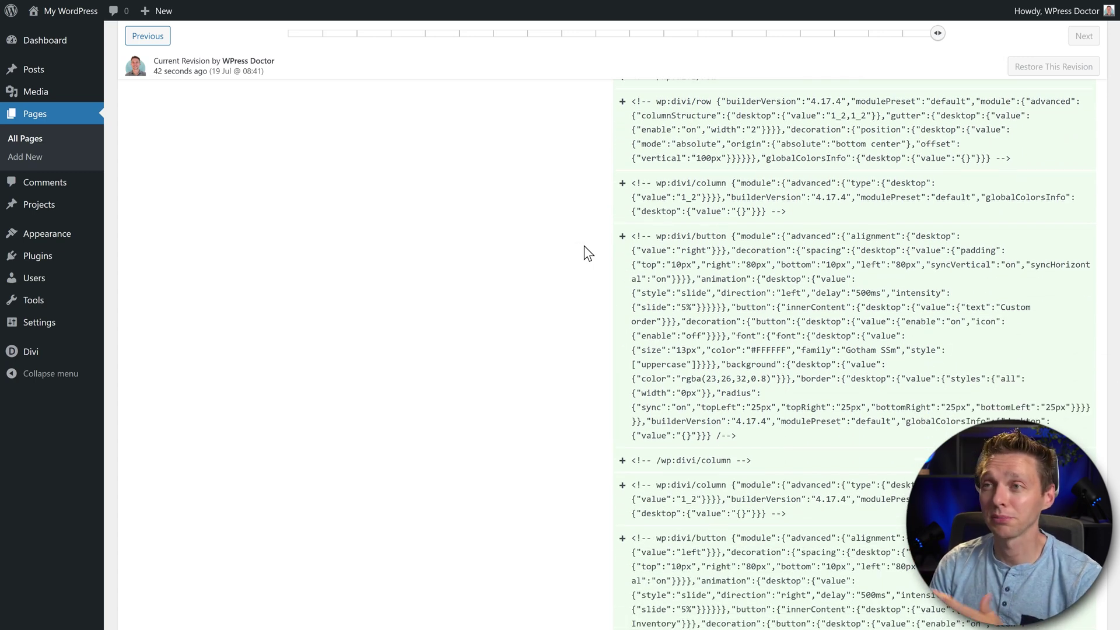
pyautogui.middleClick(586, 261)
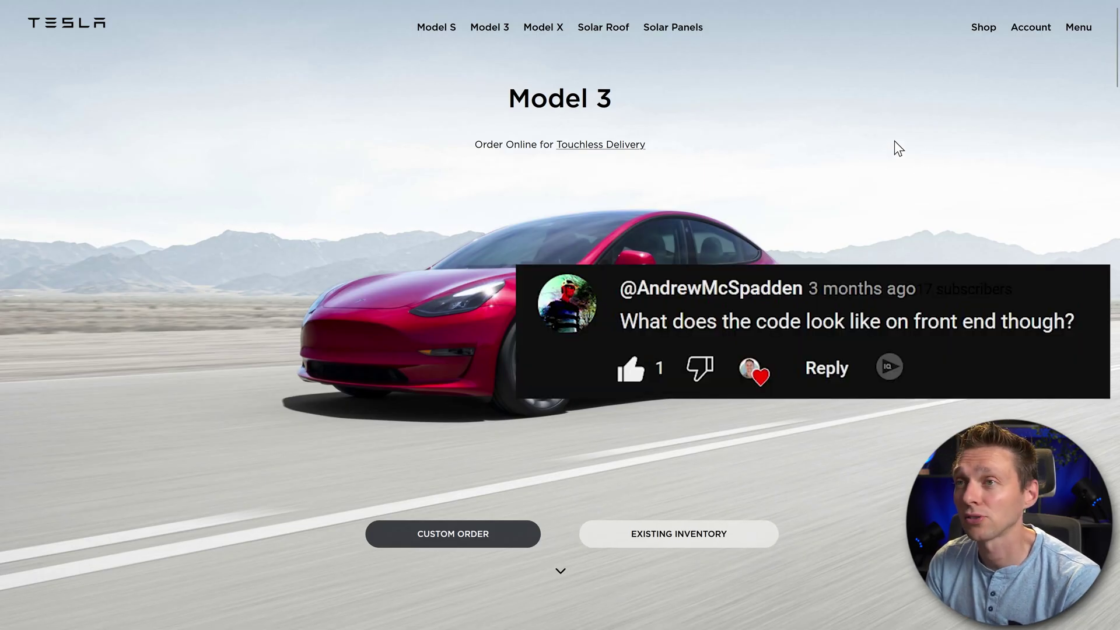
# Scroll the live homepage and bring up its context menu.
pyautogui.middleClick(927, 149)
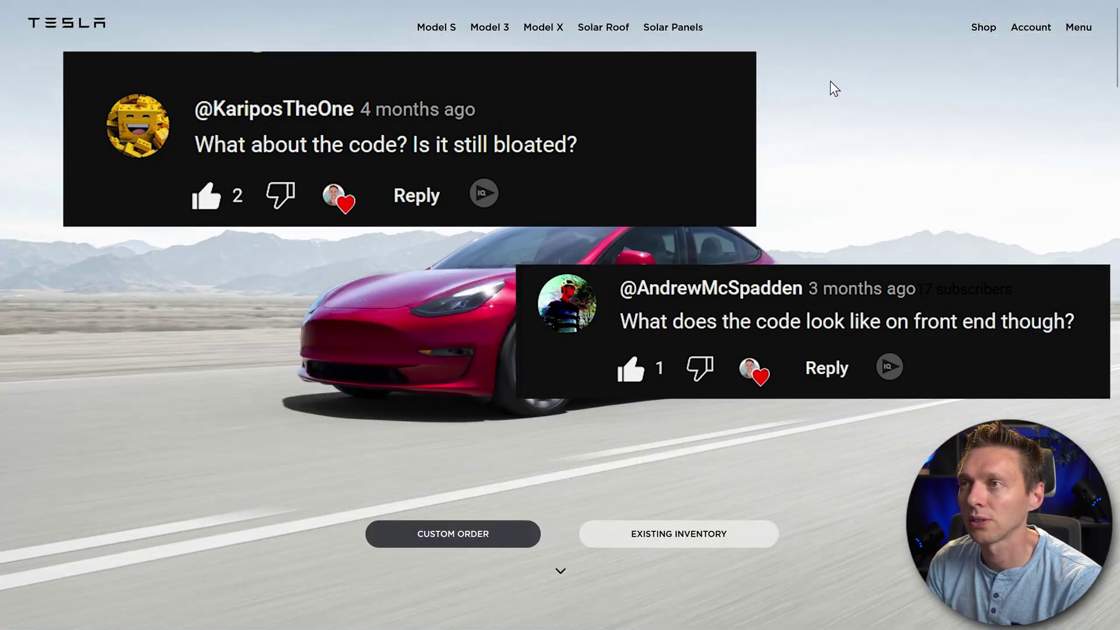
pyautogui.rightClick(831, 82)
# View the homepage source and scroll through its div markup and Divi 5.0.0-dev-alpha.8 scripts.
pyautogui.click(905, 268)
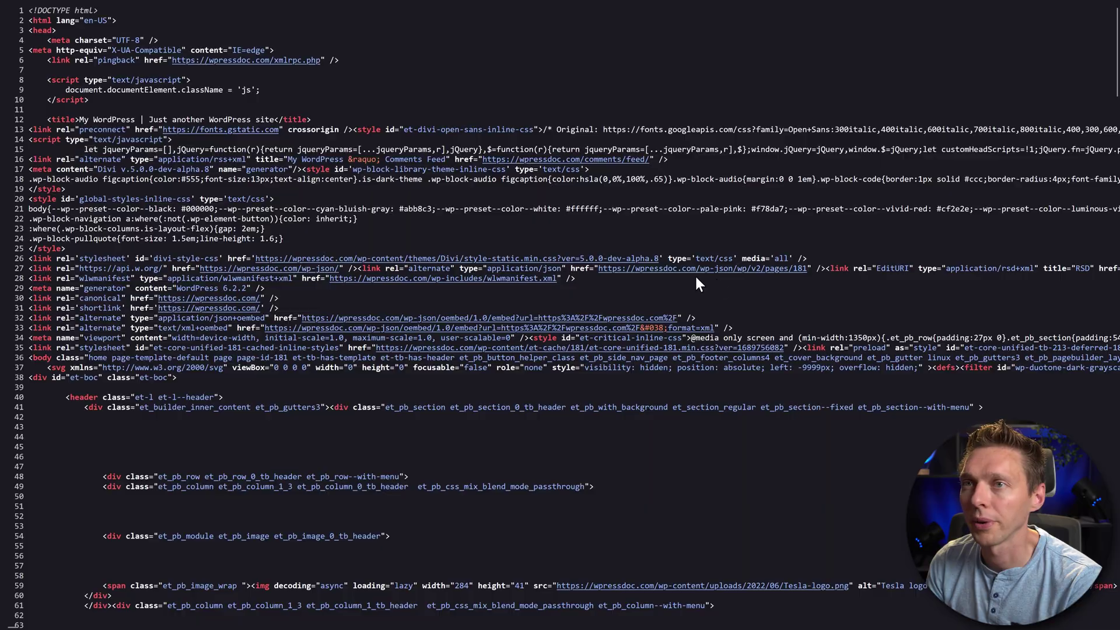
pyautogui.scroll(-10, 779, 227)
pyautogui.scroll(10, 833, 121)
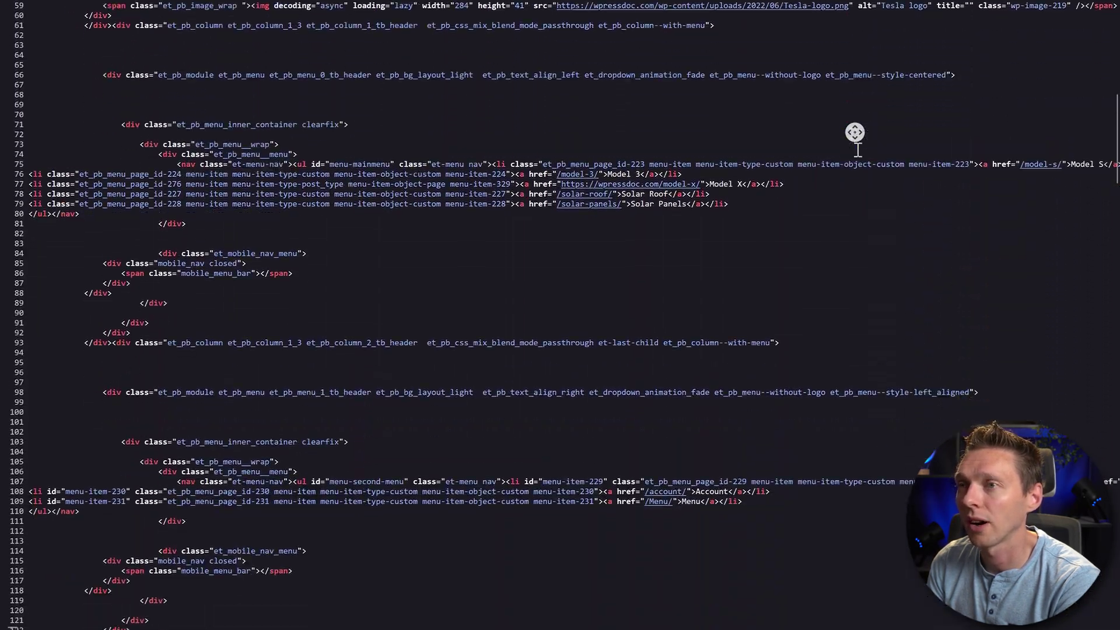
pyautogui.click(582, 263)
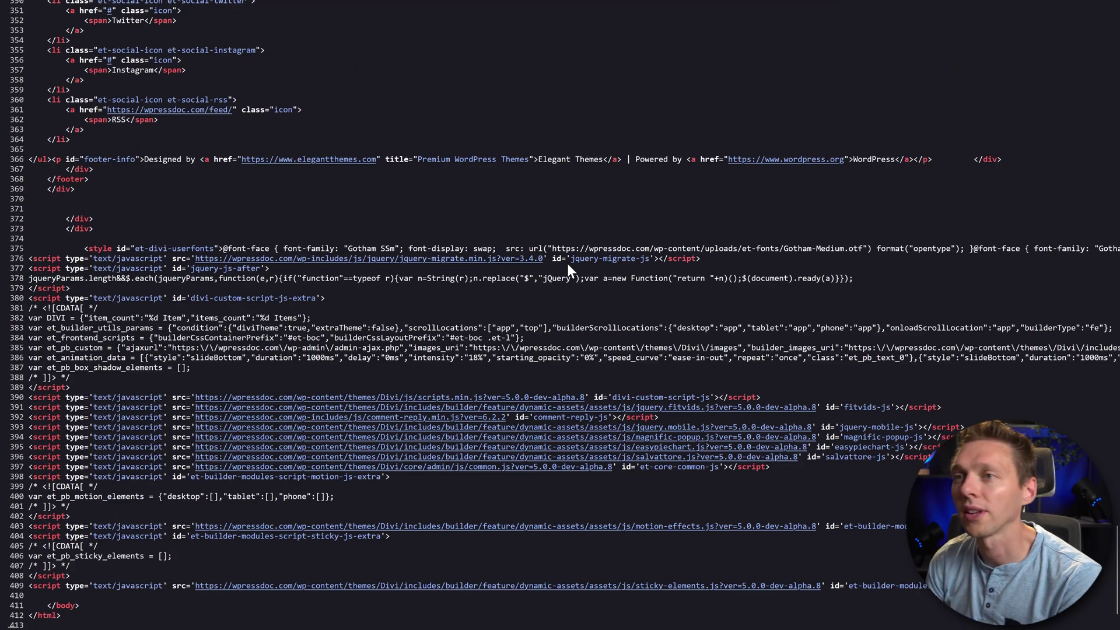
pyautogui.middleClick(570, 258)
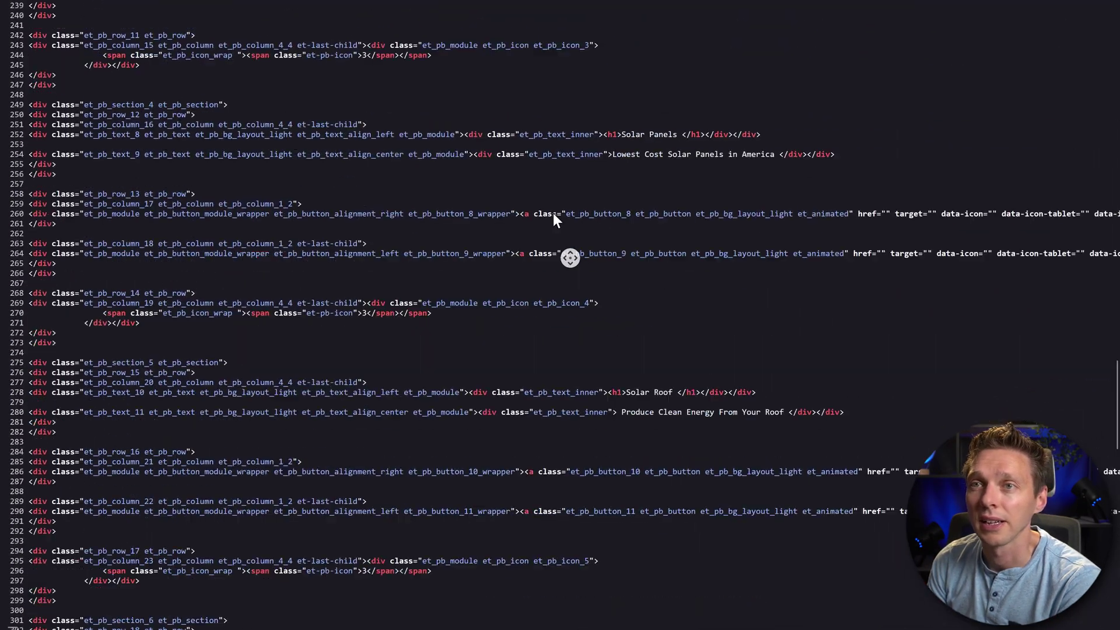
pyautogui.click(537, 247)
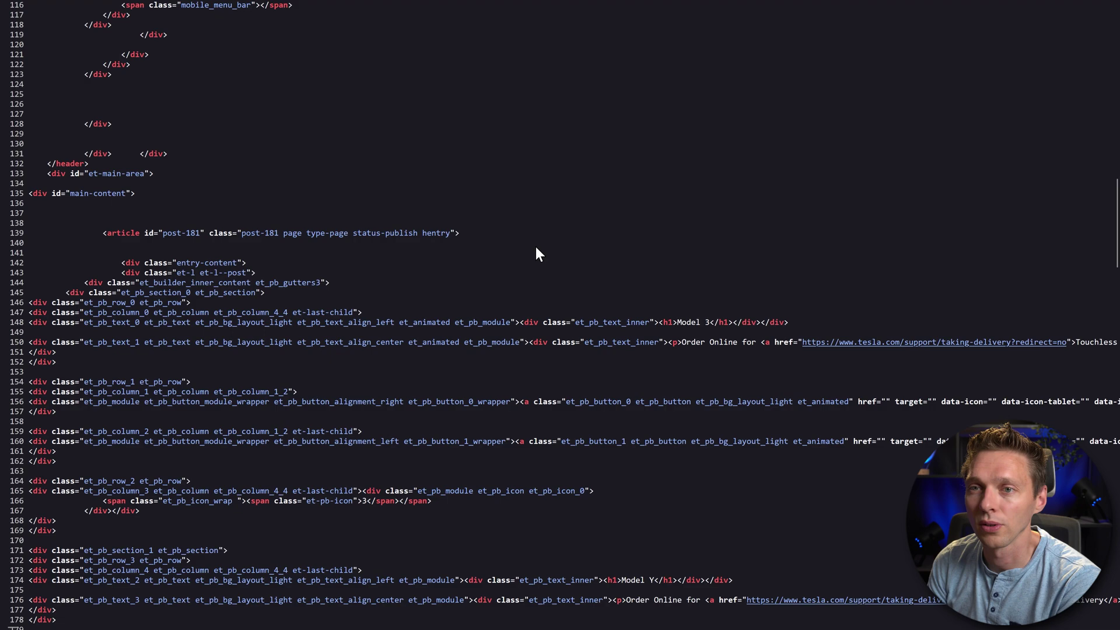
pyautogui.scroll(-2, 537, 151)
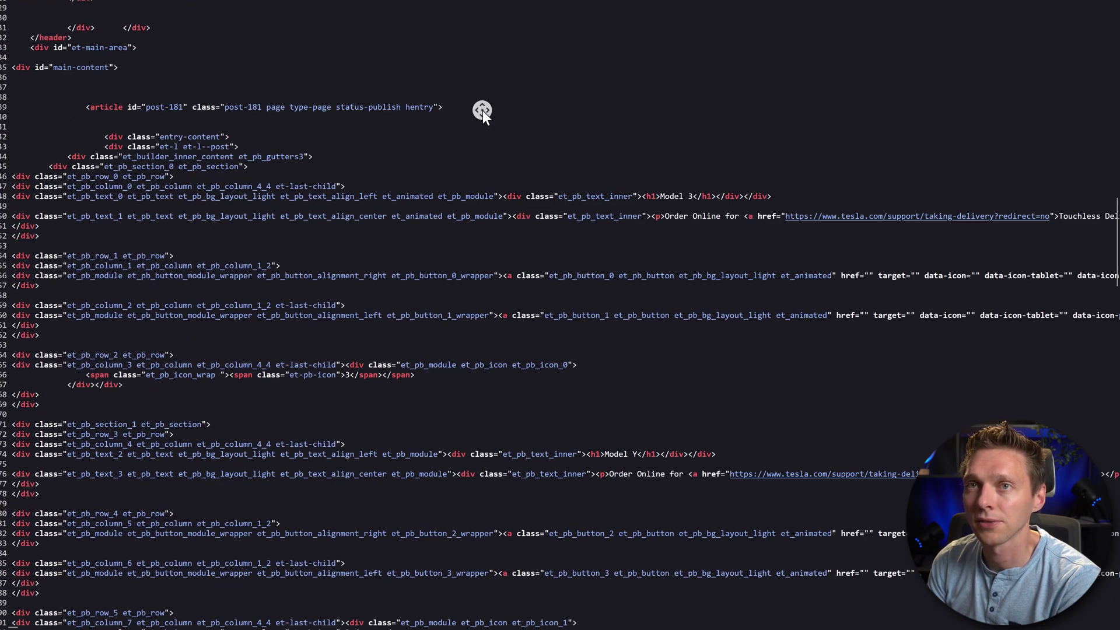
pyautogui.click(416, 45)
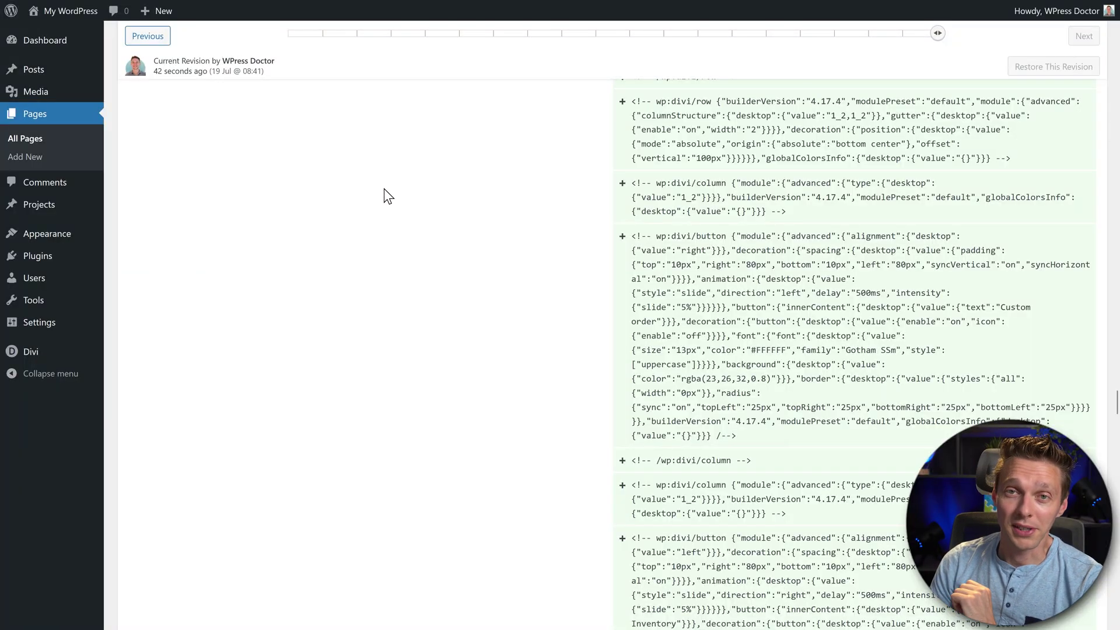
# Duplicate the PageSpeed Insights report in a new tab and rerun the analysis of wpressdoc.com.
pyautogui.moveTo(318, 4)
pyautogui.click(512, 17)
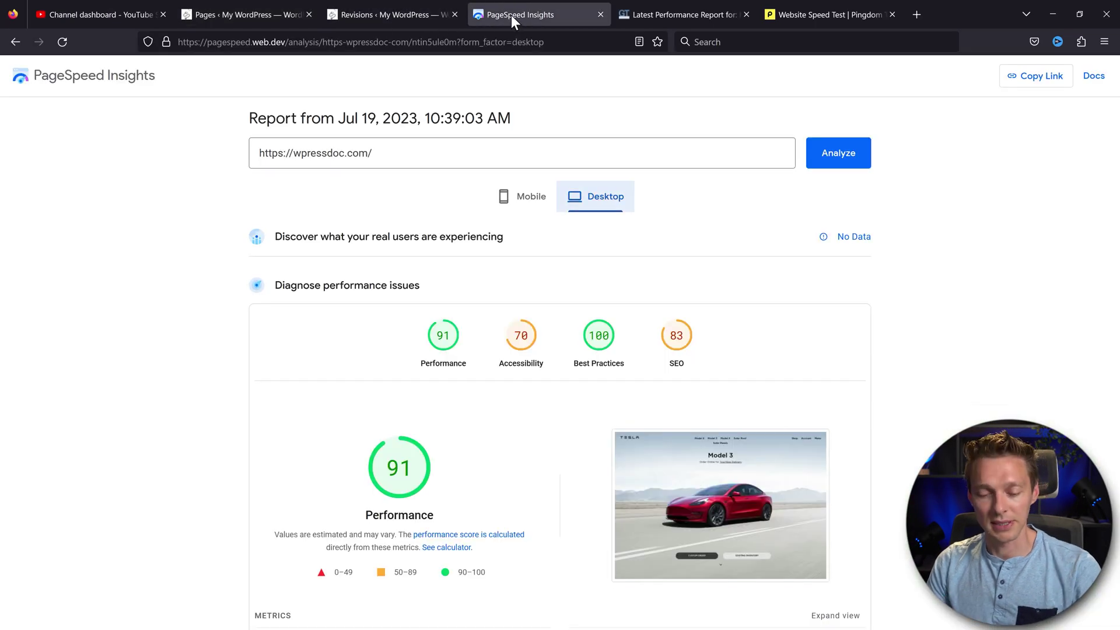
pyautogui.click(510, 43)
pyautogui.hotkey('ctrl', 'c')
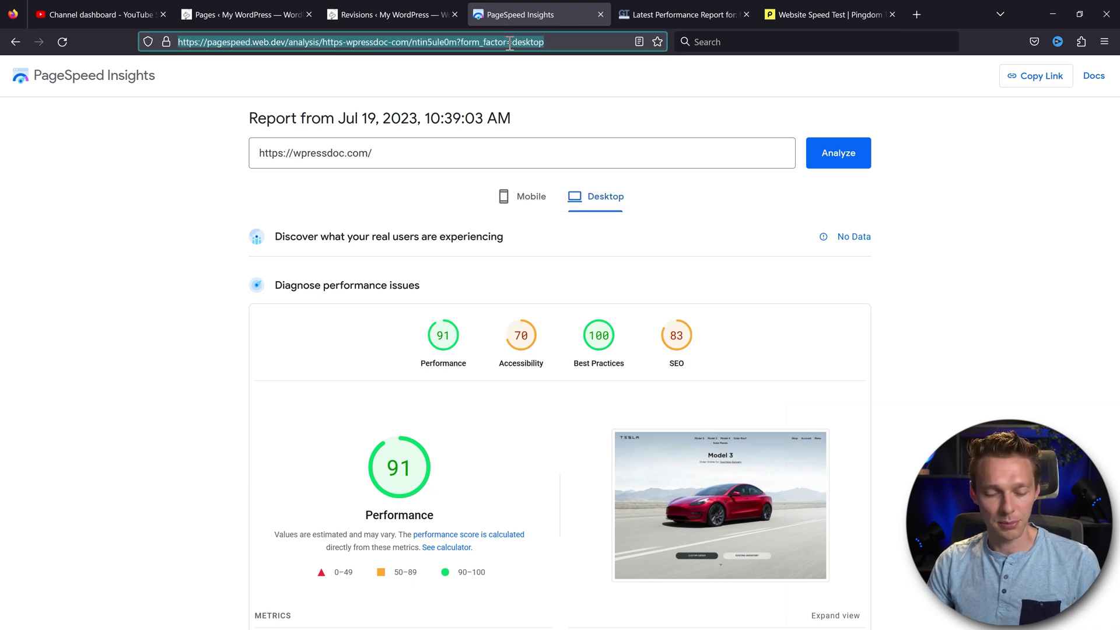
pyautogui.hotkey('ctrl', 't')
pyautogui.hotkey('ctrl', 'v')
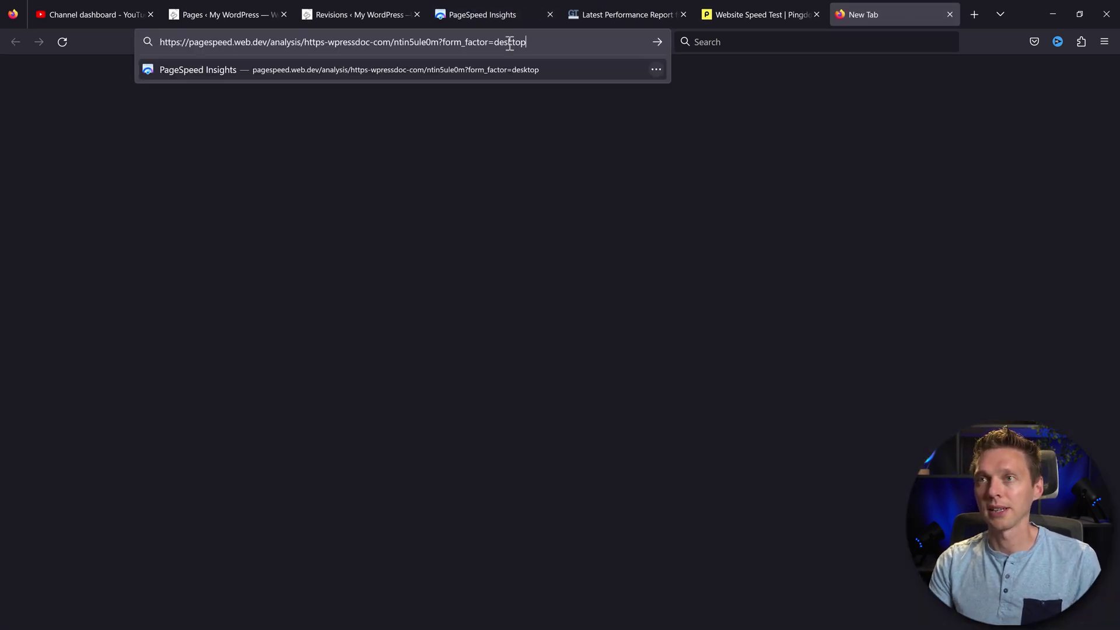
pyautogui.press('Return')
pyautogui.moveTo(839, 26); pyautogui.dragTo(598, 23)
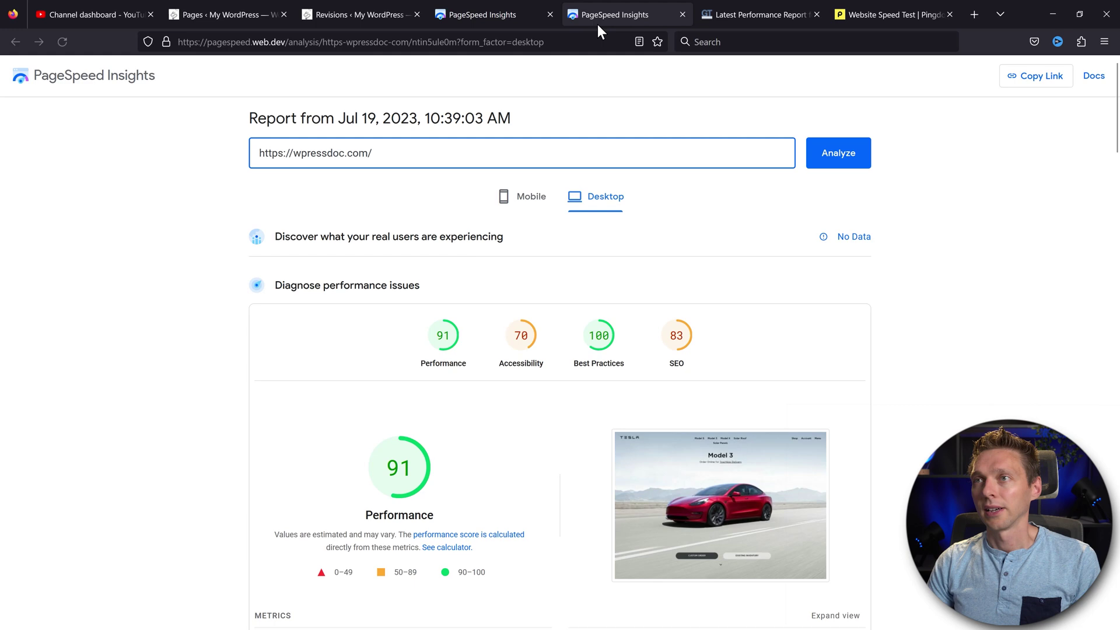
pyautogui.click(839, 154)
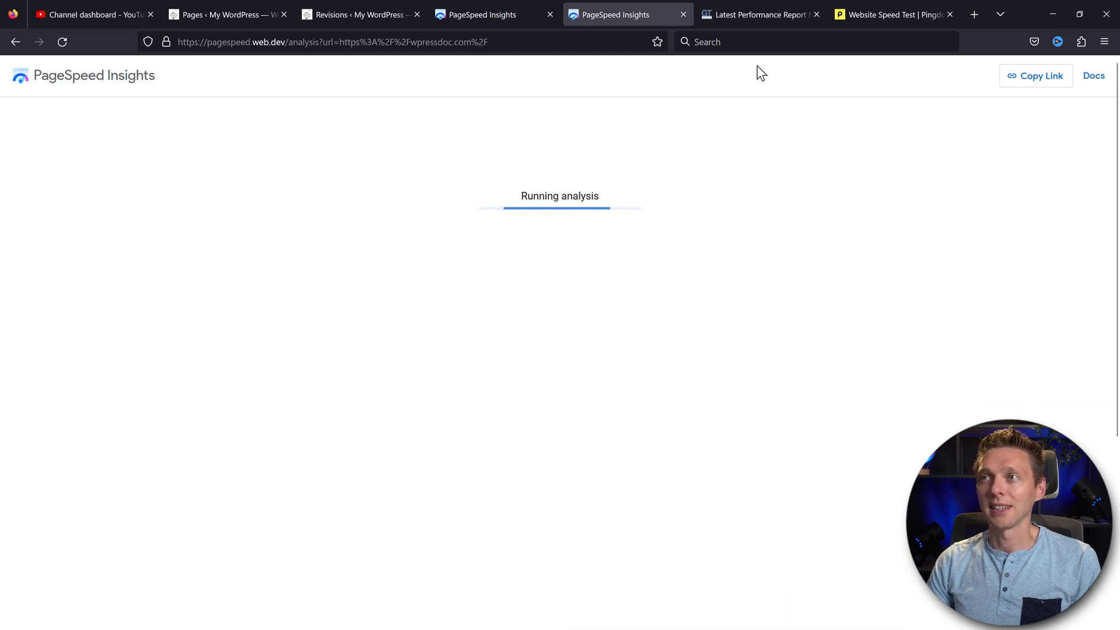
# Copy the GTmetrix report address and open it in a new tab.
pyautogui.click(759, 15)
pyautogui.click(526, 42)
pyautogui.hotkey('ctrl', 'c')
pyautogui.hotkey('ctrl', 't')
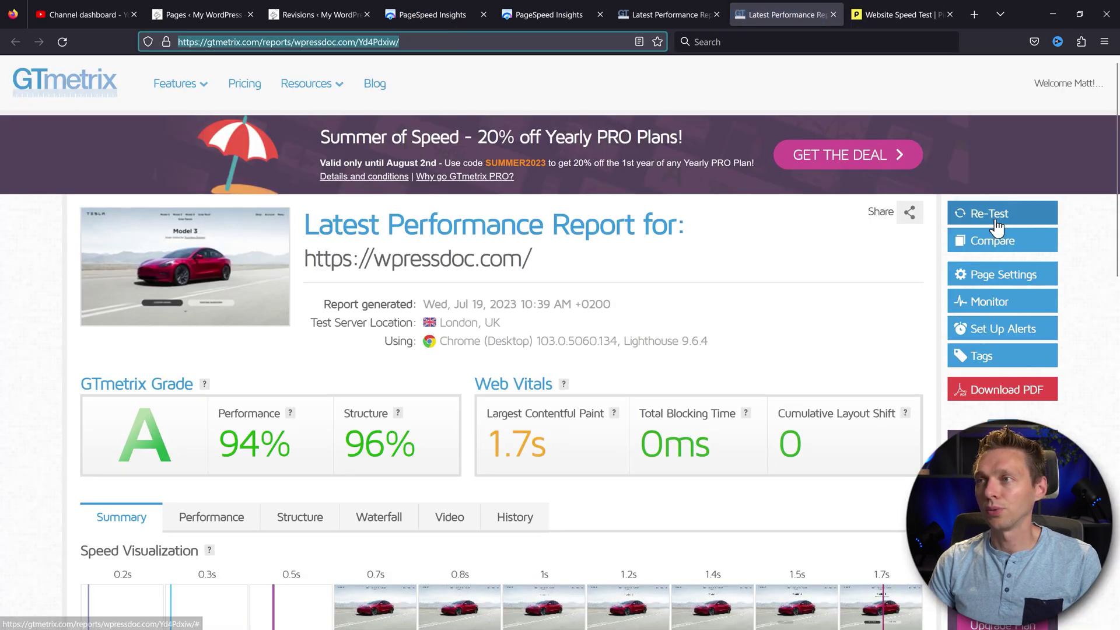
# Rerun the GTmetrix test and start a second Pingdom speed test of the site in a new tab.
pyautogui.click(996, 226)
pyautogui.click(902, 15)
pyautogui.click(574, 45)
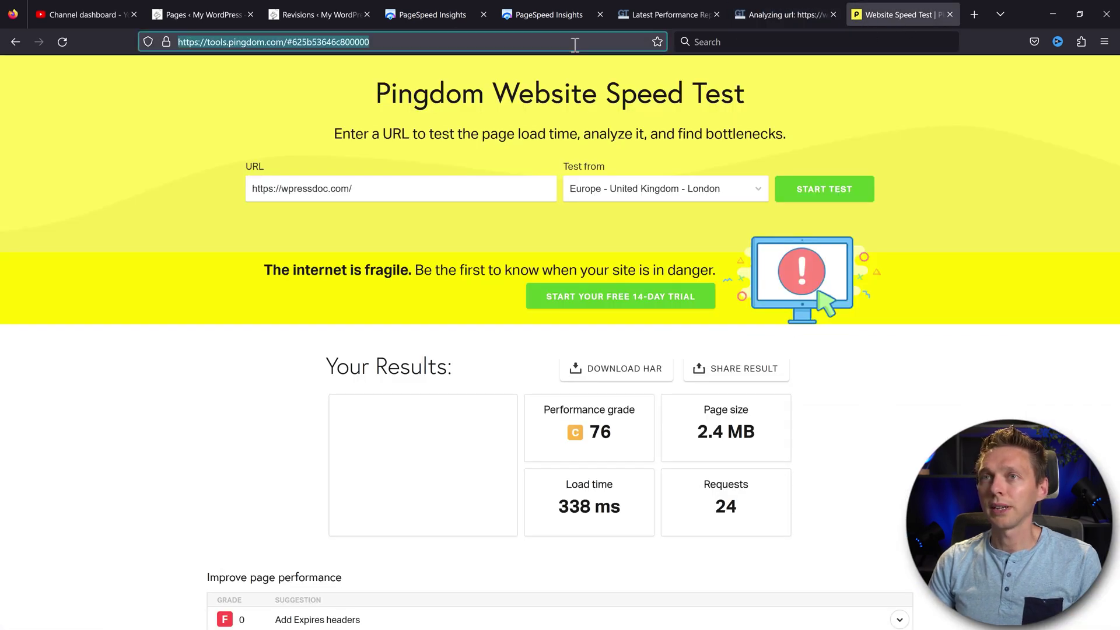
pyautogui.hotkey('ctrl', 'c')
pyautogui.hotkey('ctrl', 't')
pyautogui.hotkey('ctrl', 'v')
pyautogui.press('Return')
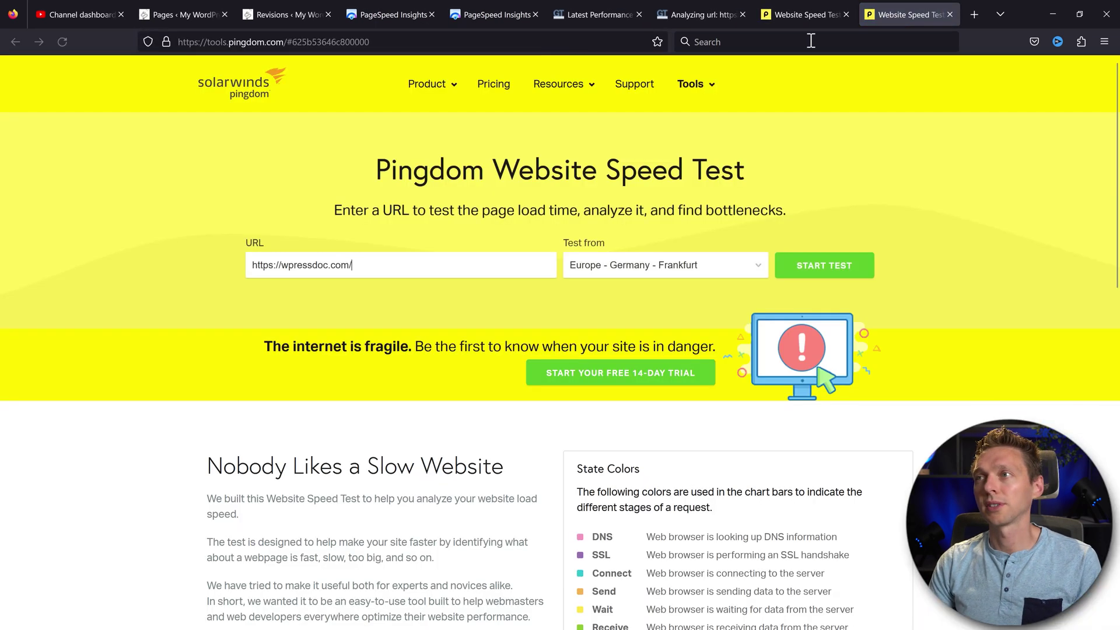
pyautogui.click(812, 270)
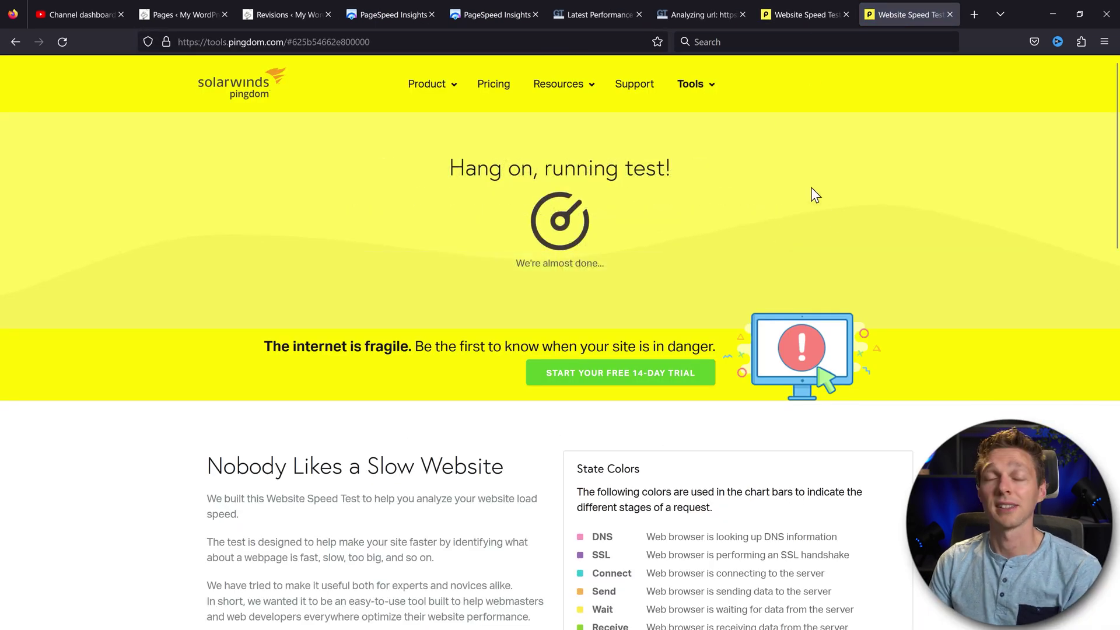
pyautogui.click(498, 14)
# Compare mobile performance: earlier report 67 versus new report 97, including the 2.0 s First Contentful Paint.
pyautogui.click(379, 15)
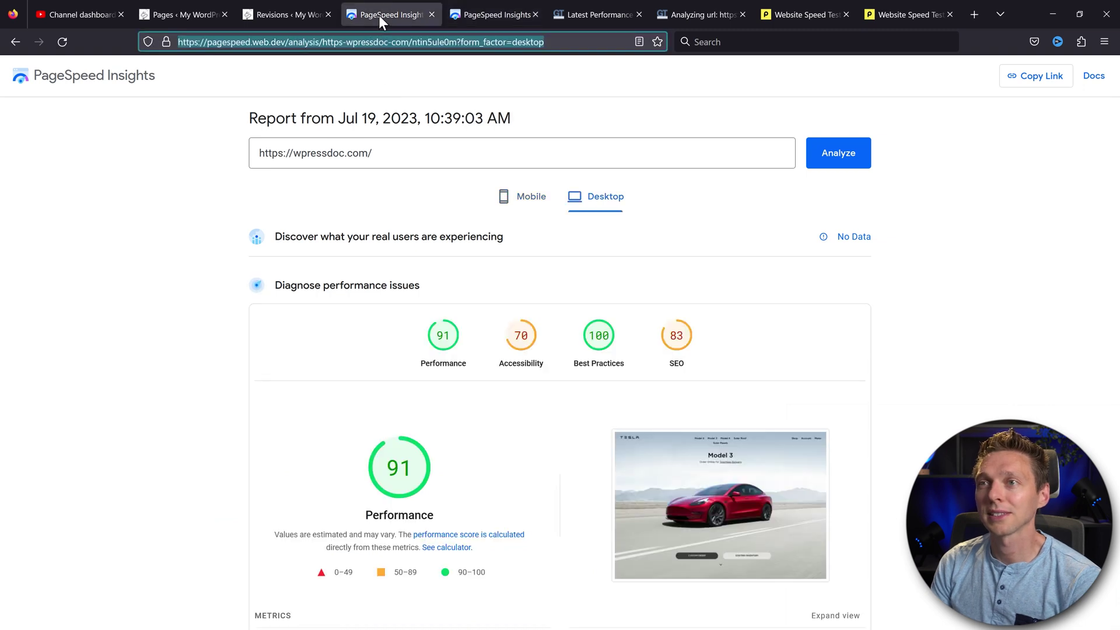
pyautogui.click(516, 213)
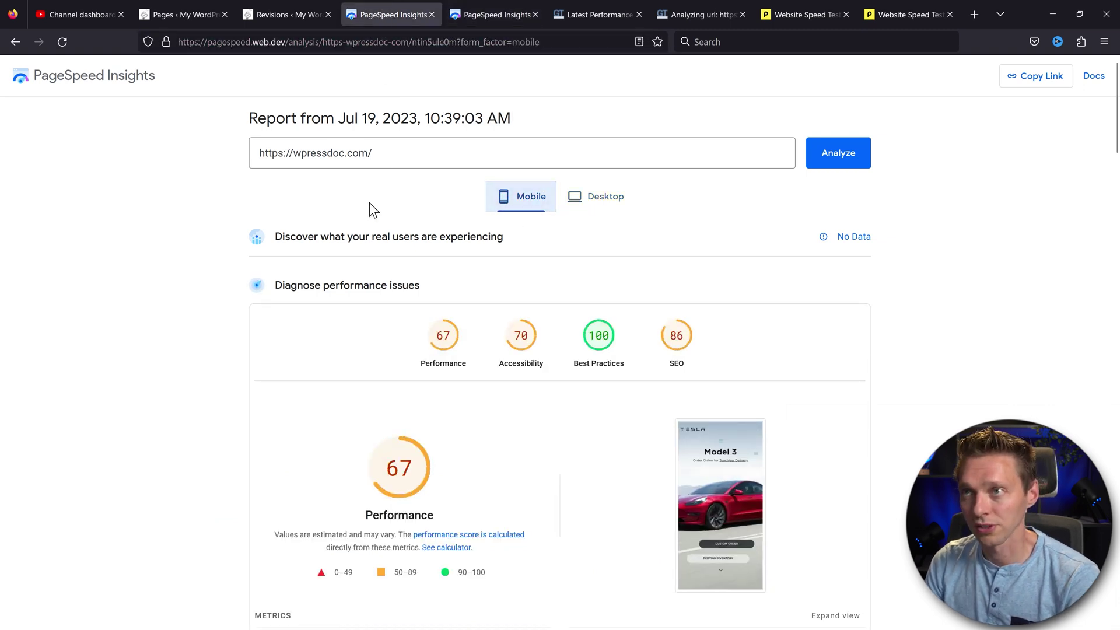
pyautogui.click(484, 21)
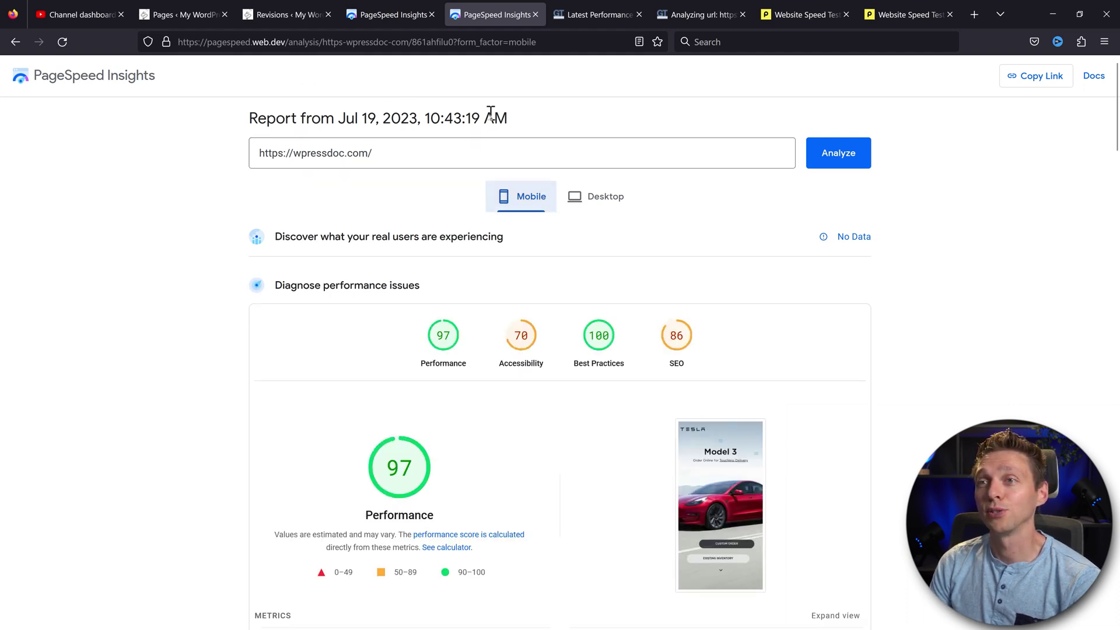
pyautogui.click(386, 18)
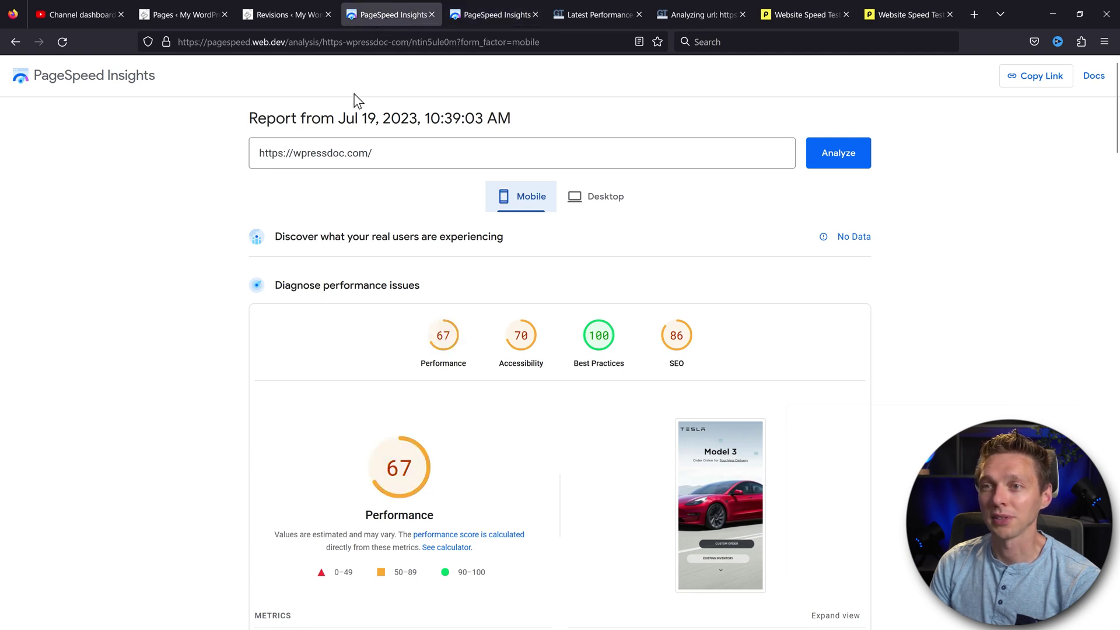
pyautogui.click(478, 14)
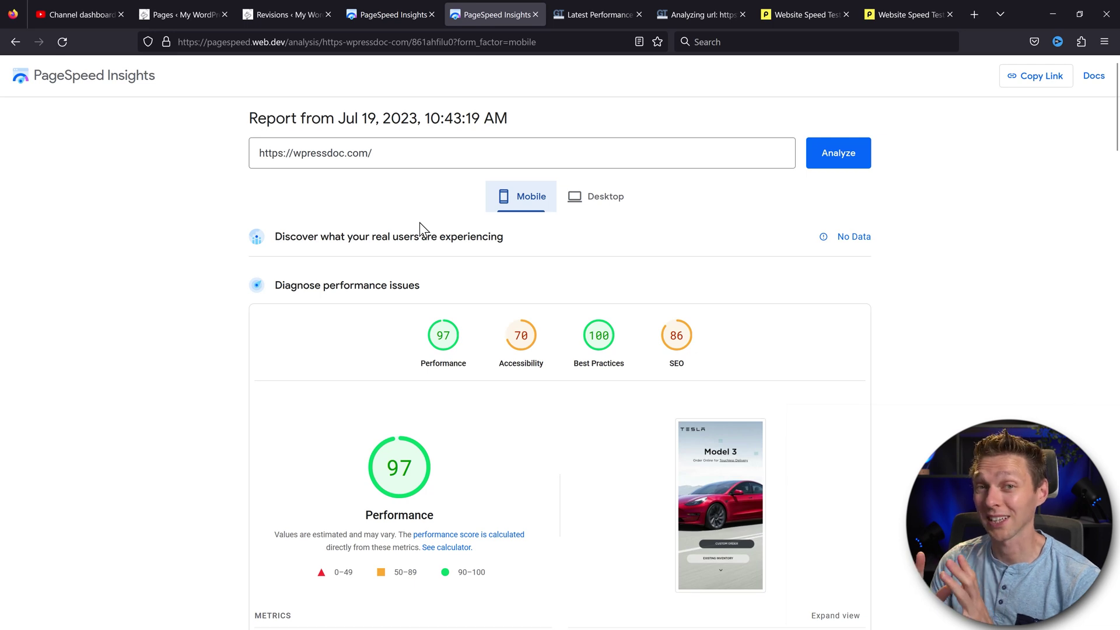
pyautogui.middleClick(425, 255)
pyautogui.click(419, 267)
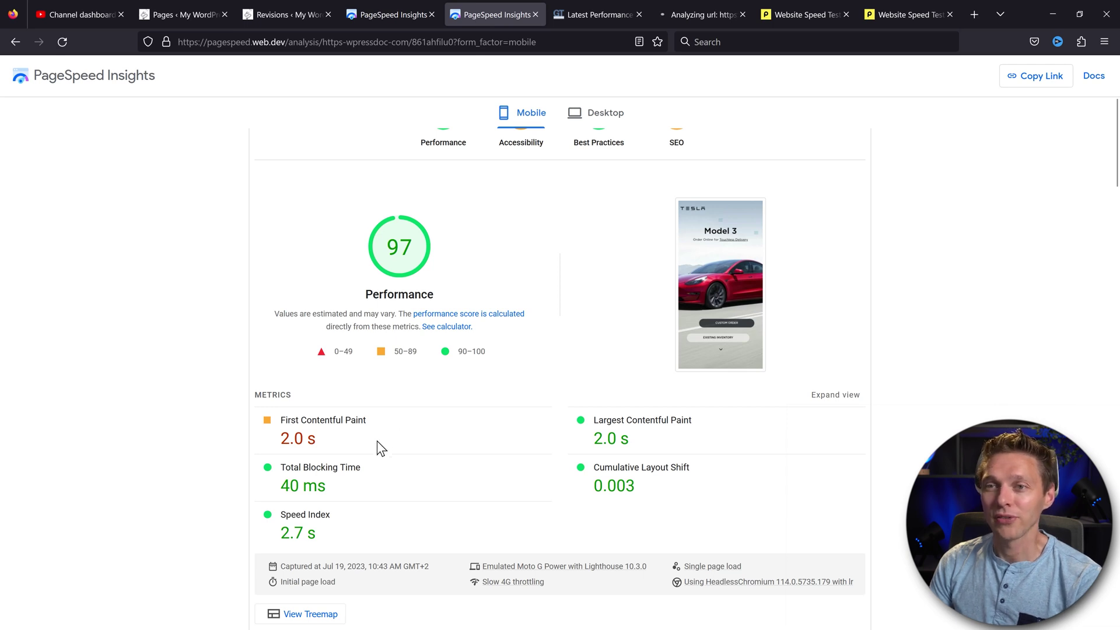
pyautogui.moveTo(319, 439); pyautogui.dragTo(288, 439)
pyautogui.click(340, 439)
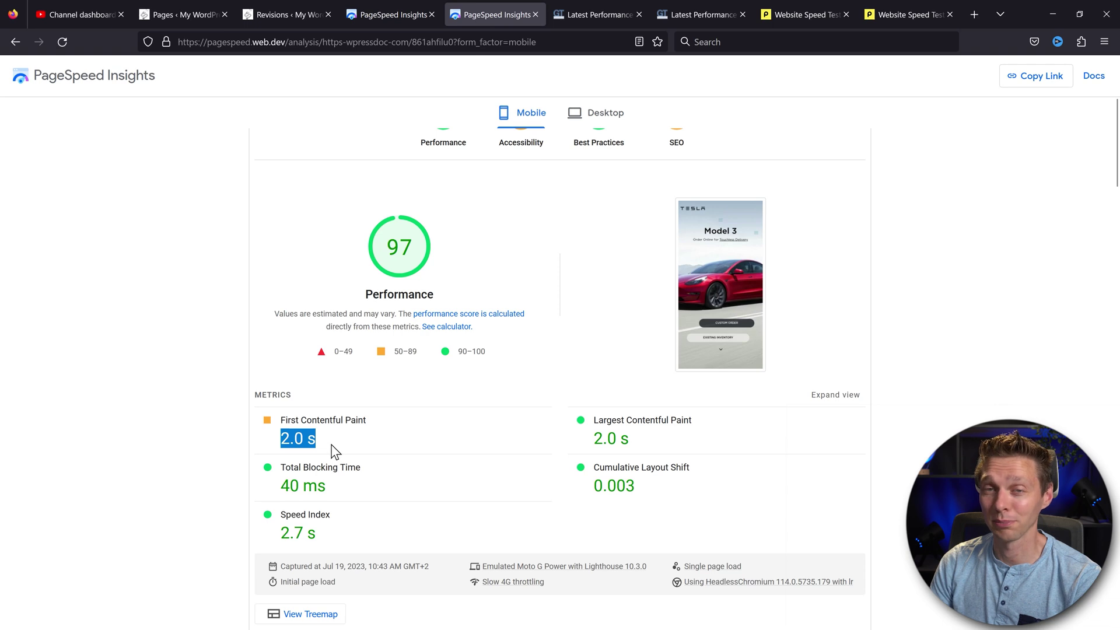
pyautogui.click(332, 445)
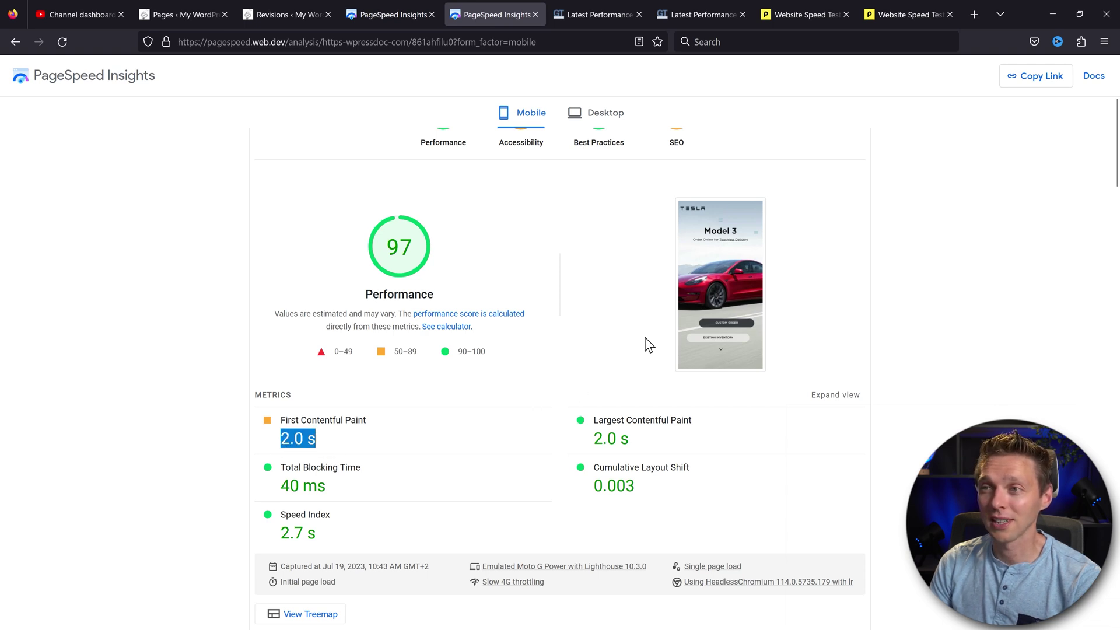
pyautogui.click(345, 447)
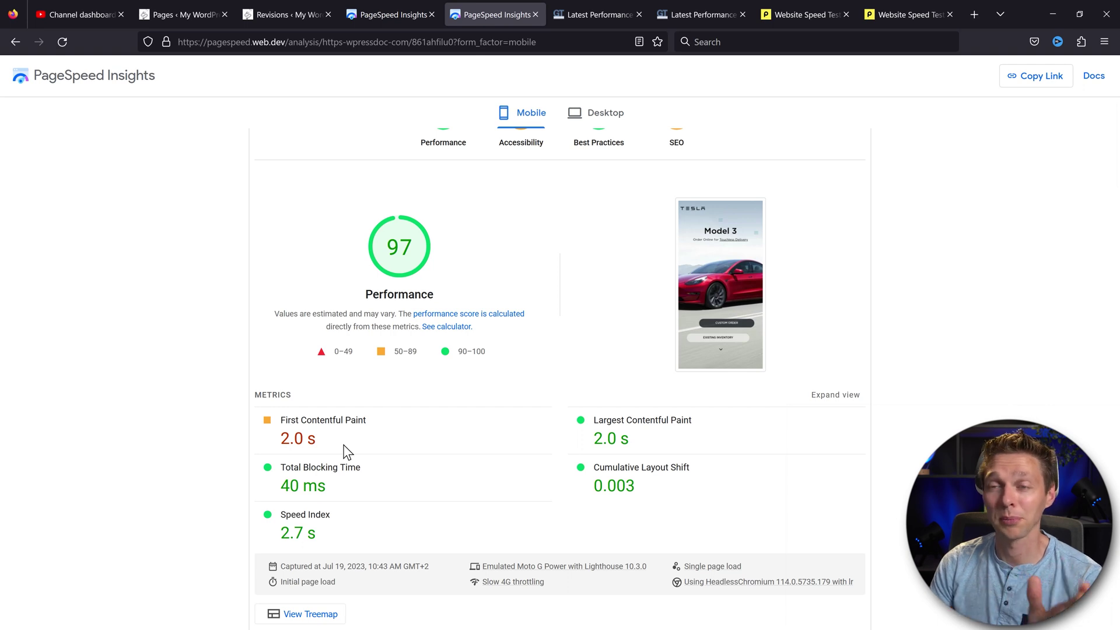
pyautogui.middleClick(519, 390)
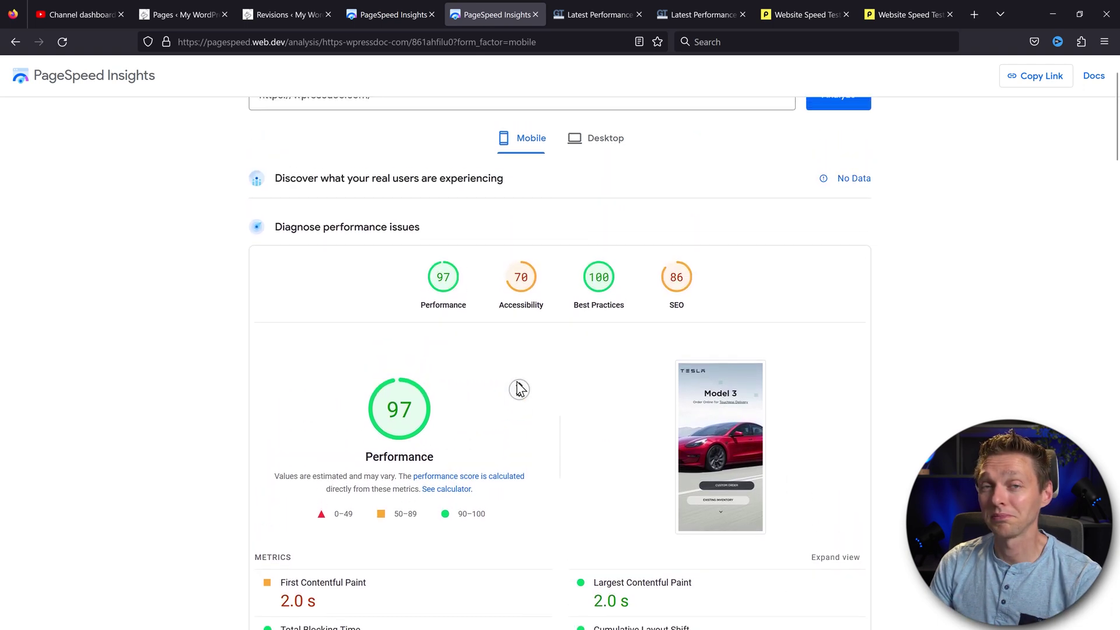
# Compare desktop performance: new report 96 versus the earlier 91.
pyautogui.click(596, 196)
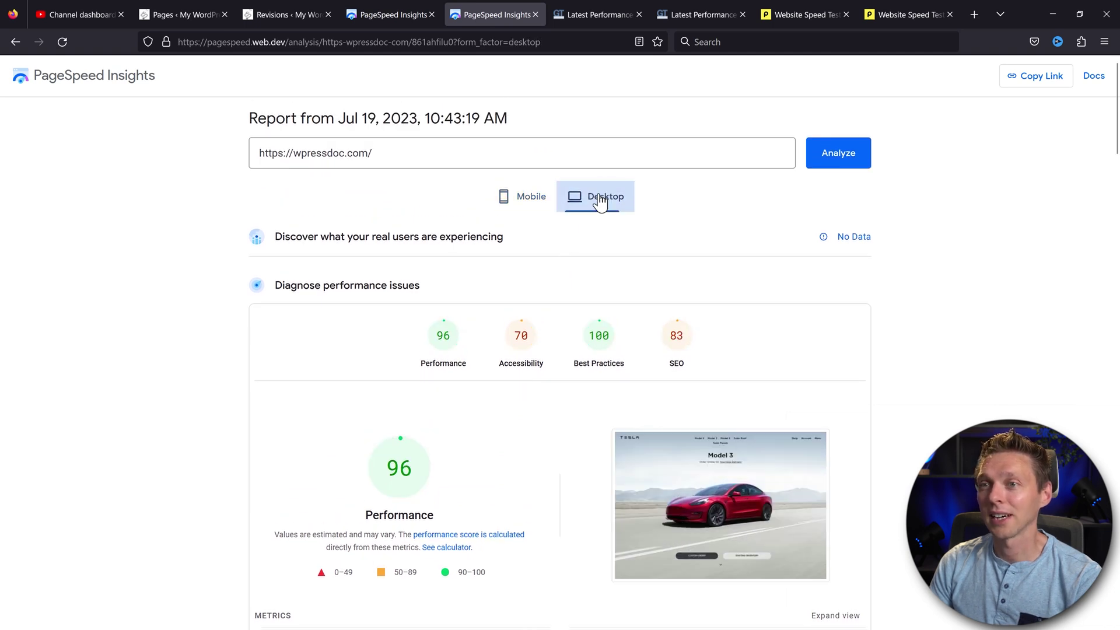
pyautogui.click(398, 17)
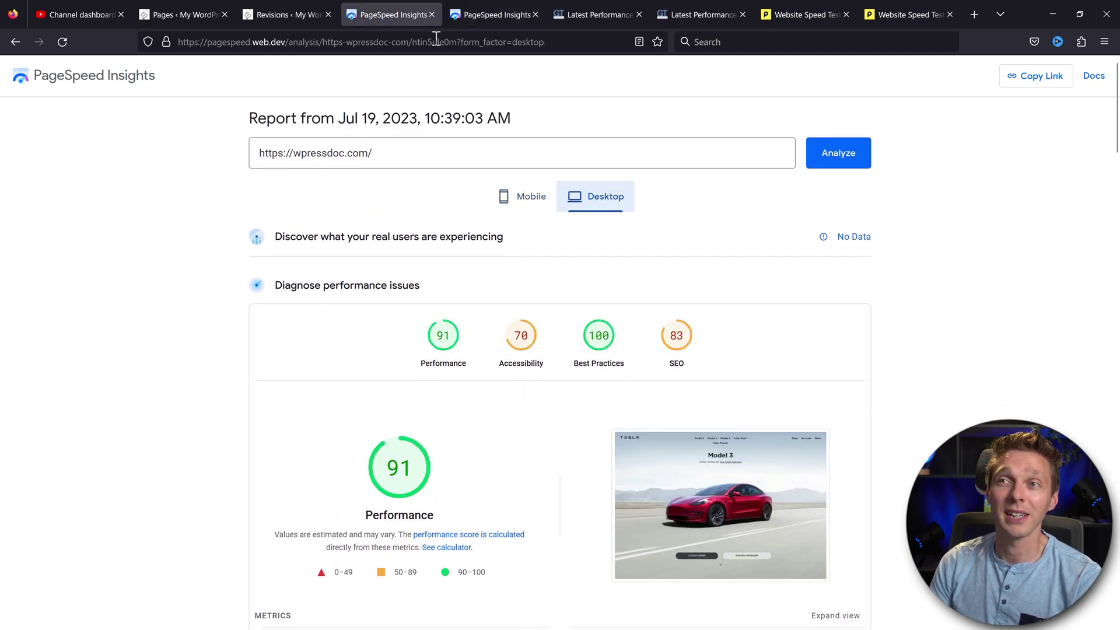
pyautogui.click(474, 16)
pyautogui.middleClick(537, 279)
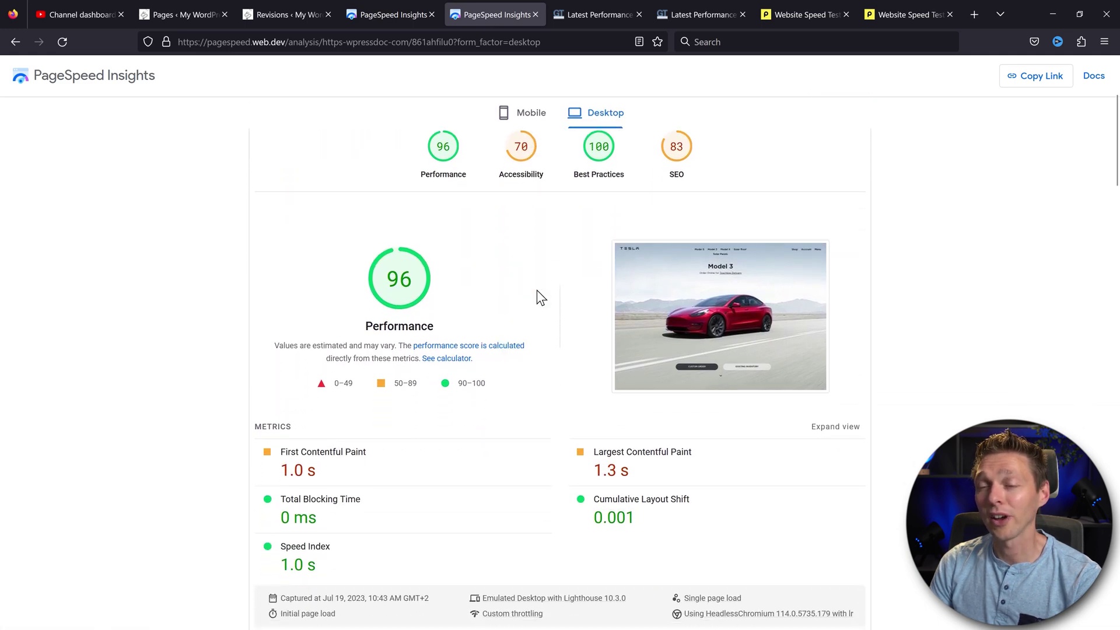
# Check Installed Plugins (iThemes Security, Restricted Site Access), then return to the earlier GTmetrix report.
pyautogui.moveTo(52, 311)
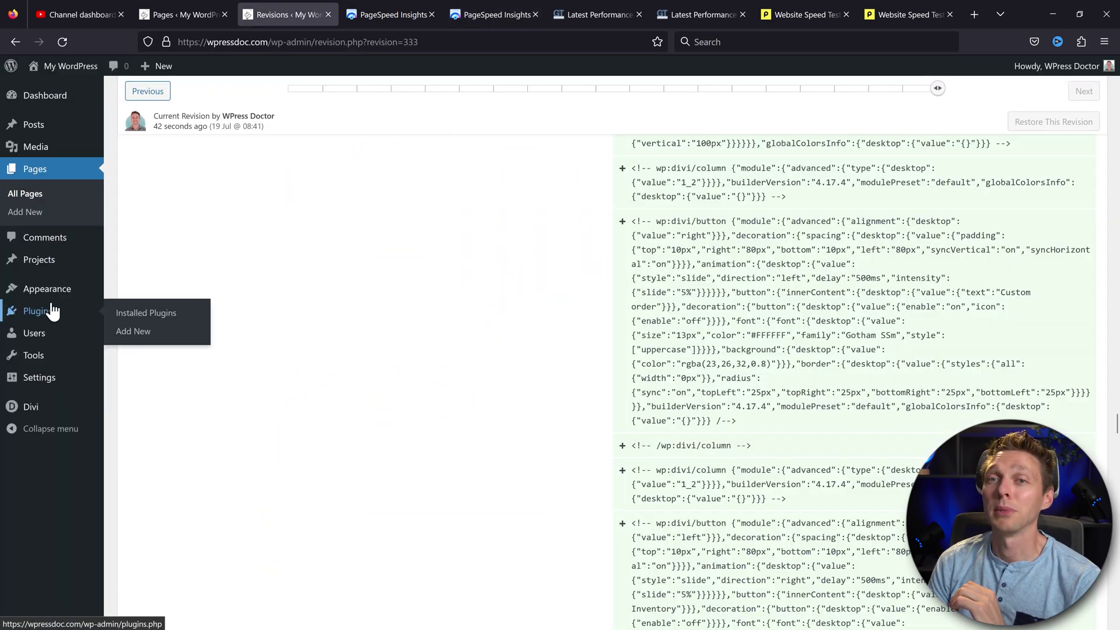
pyautogui.click(144, 313)
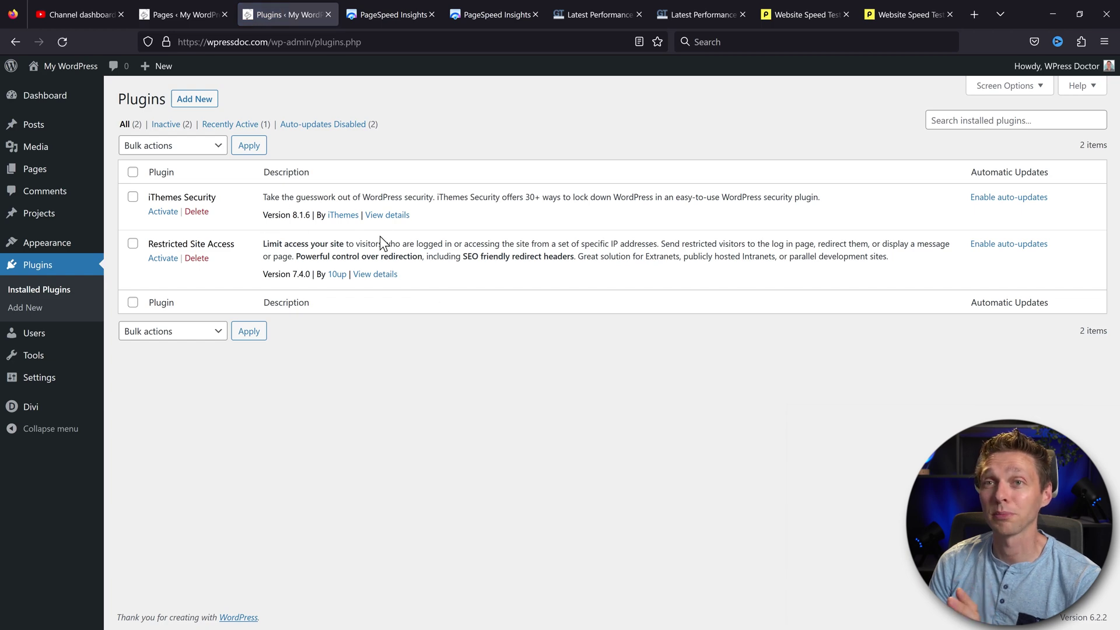
pyautogui.click(15, 43)
pyautogui.scroll(-4, 694, 376)
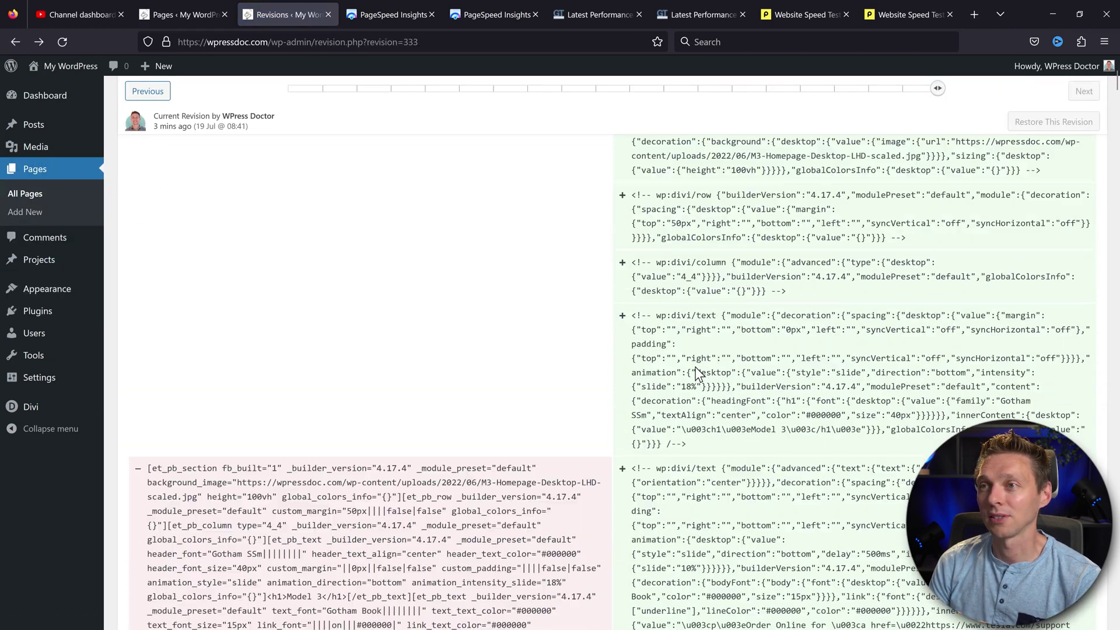
pyautogui.scroll(2, 696, 374)
pyautogui.click(499, 22)
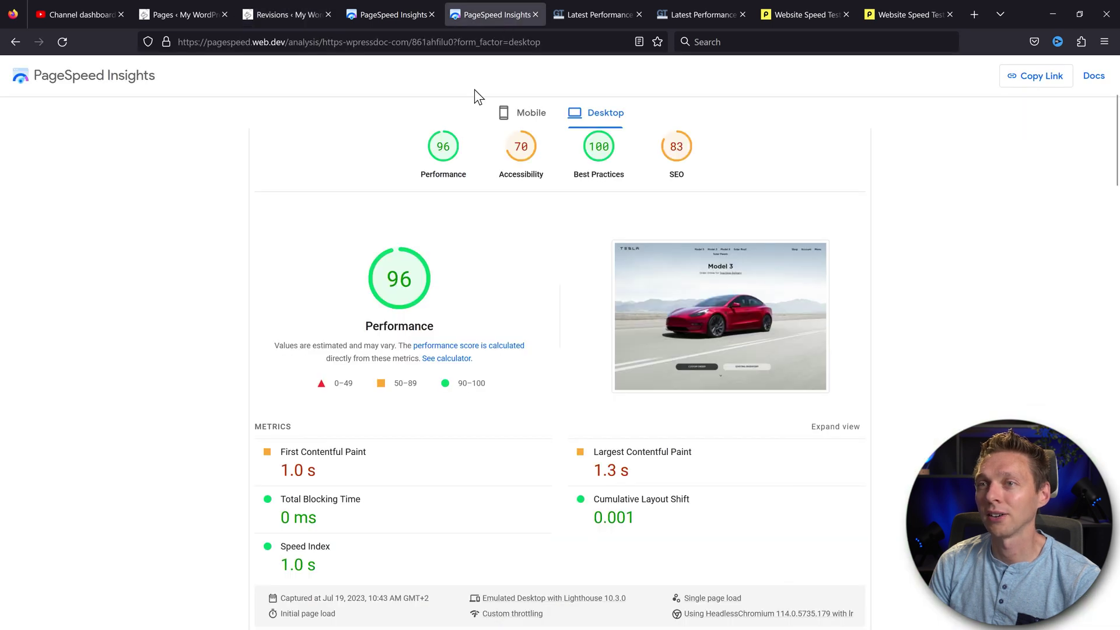
pyautogui.click(591, 23)
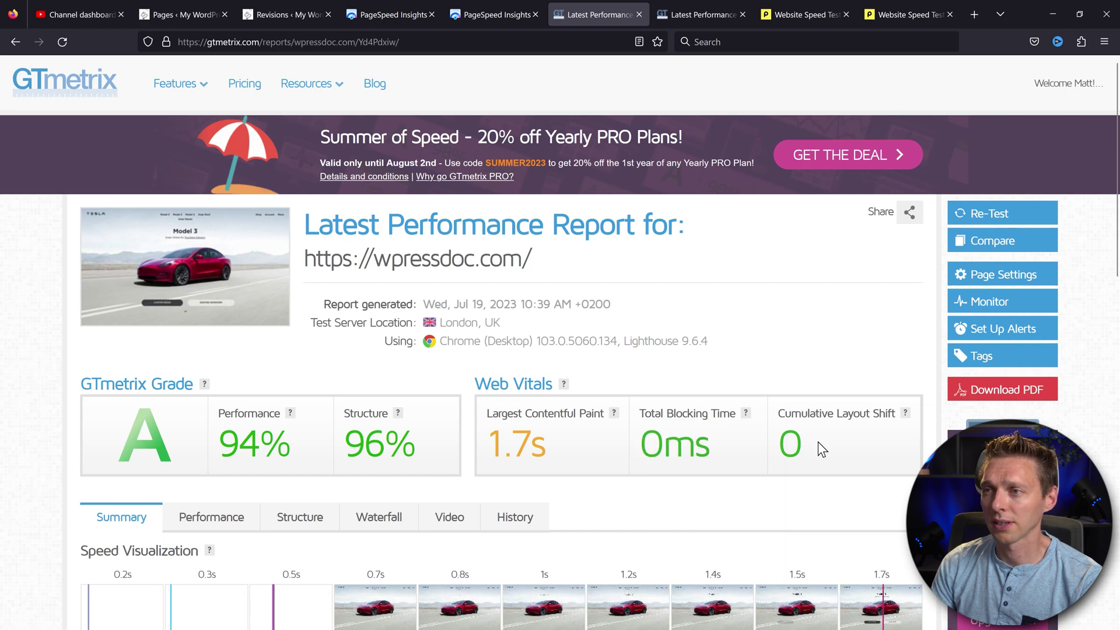
# Note the old report's CLS of 0, then view the newer report: 96%, 99%, 0.7s LCP.
pyautogui.doubleClick(795, 446)
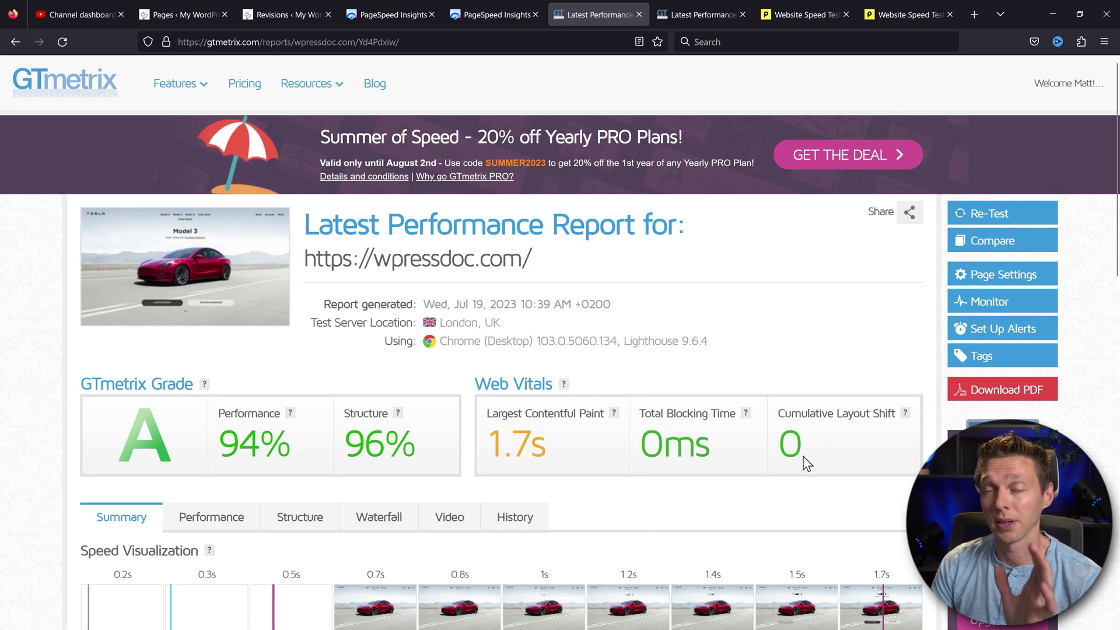
pyautogui.click(691, 16)
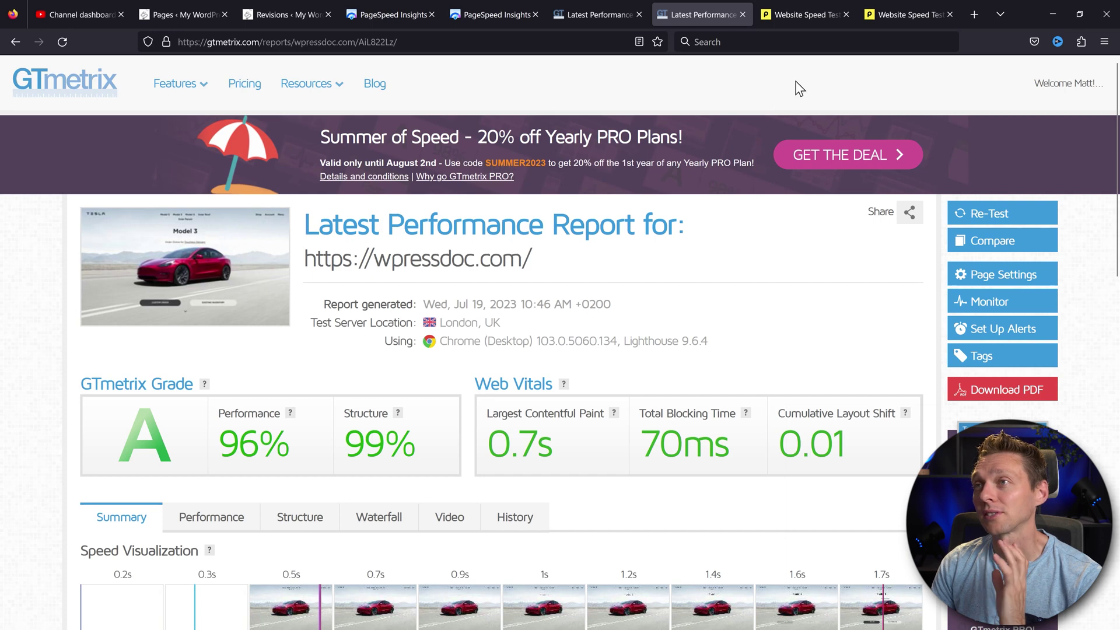
# Test from Europe - Germany - Frankfurt and compare its 75, 540 ms with London's 76, 338 ms.
pyautogui.click(799, 19)
pyautogui.click(888, 19)
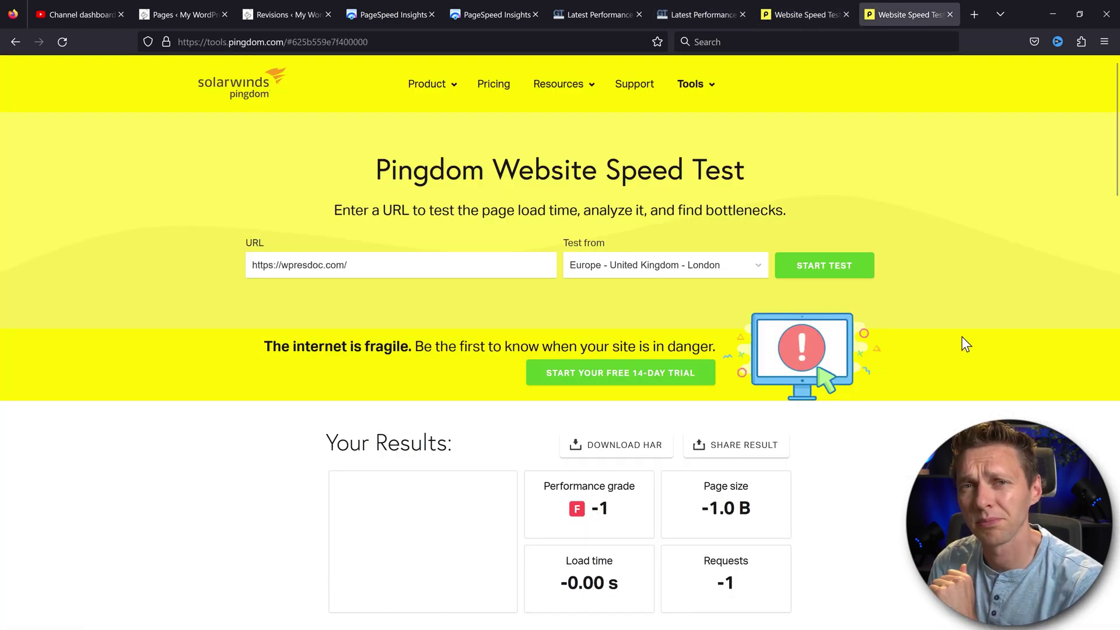
pyautogui.click(680, 277)
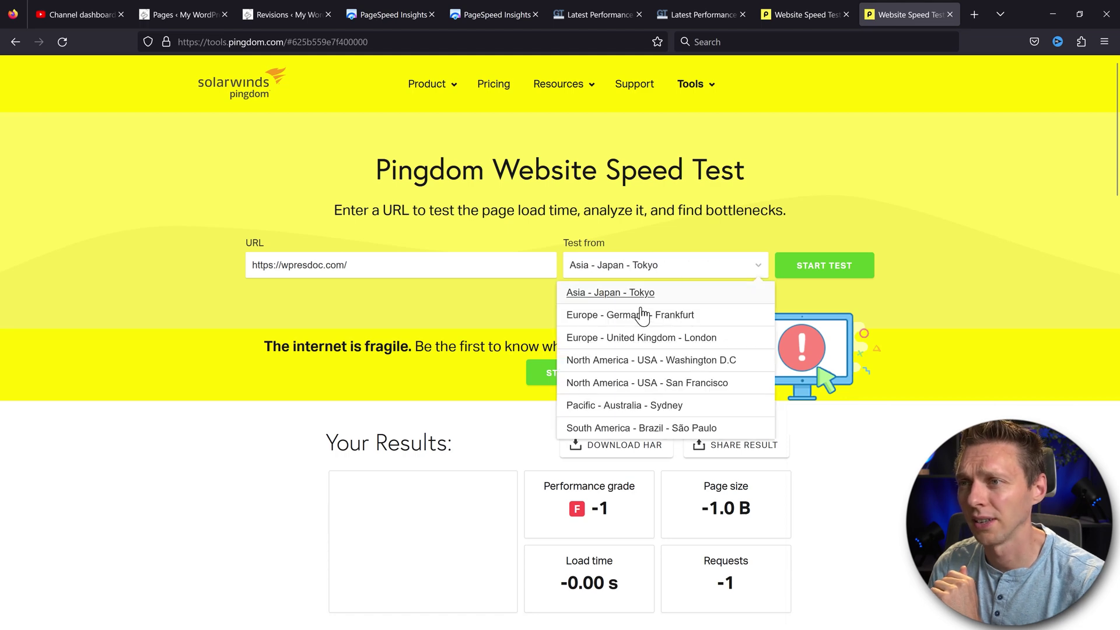
pyautogui.click(625, 318)
pyautogui.click(836, 277)
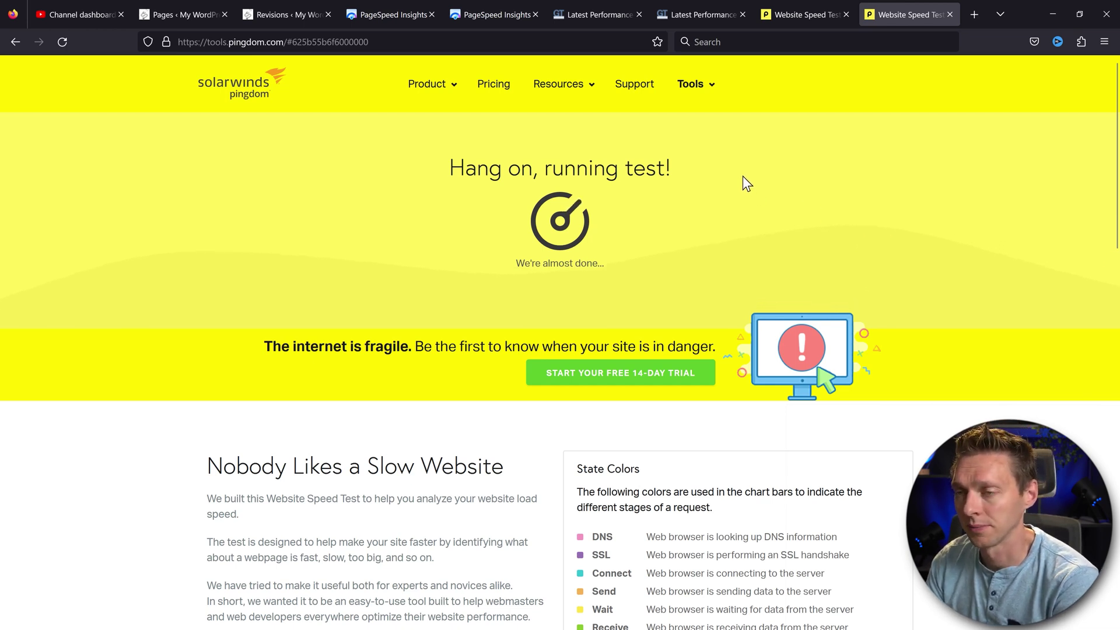
pyautogui.click(810, 16)
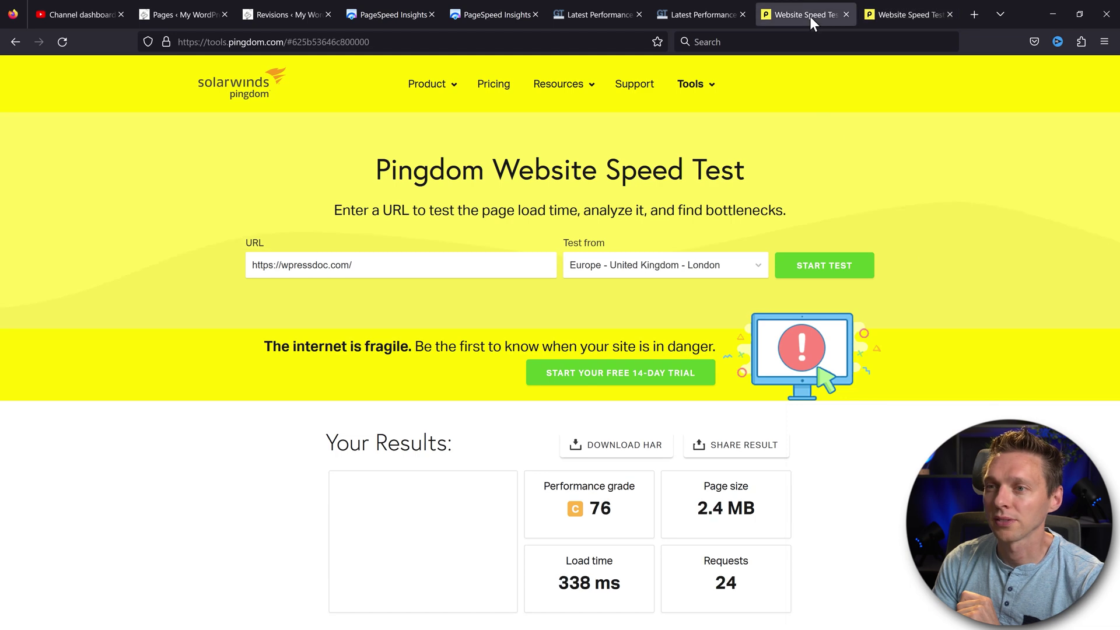
pyautogui.click(922, 11)
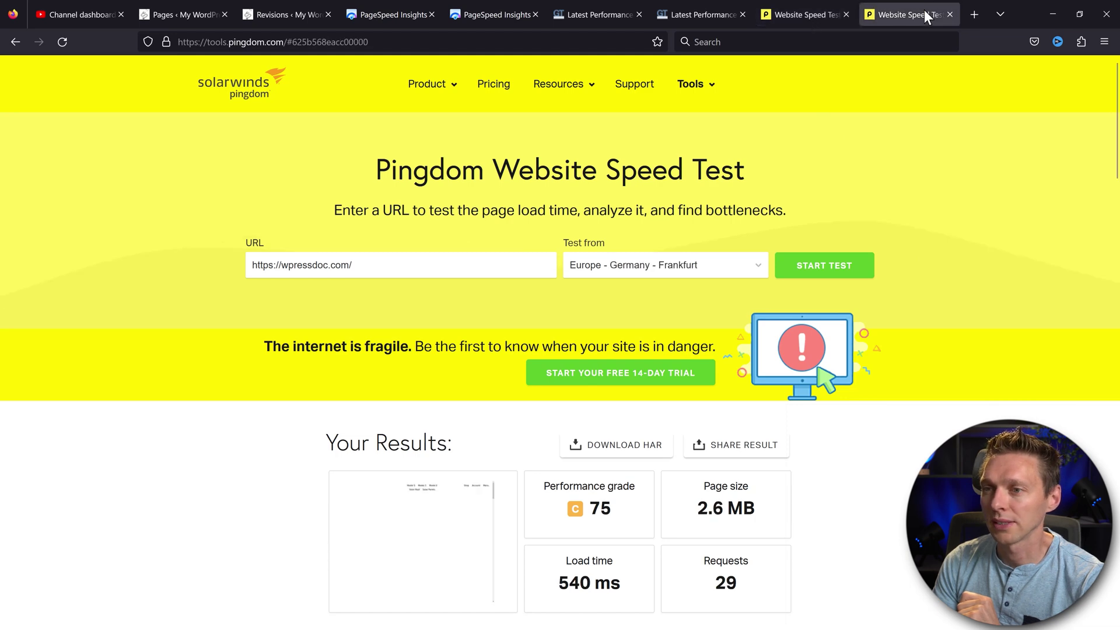
pyautogui.click(817, 16)
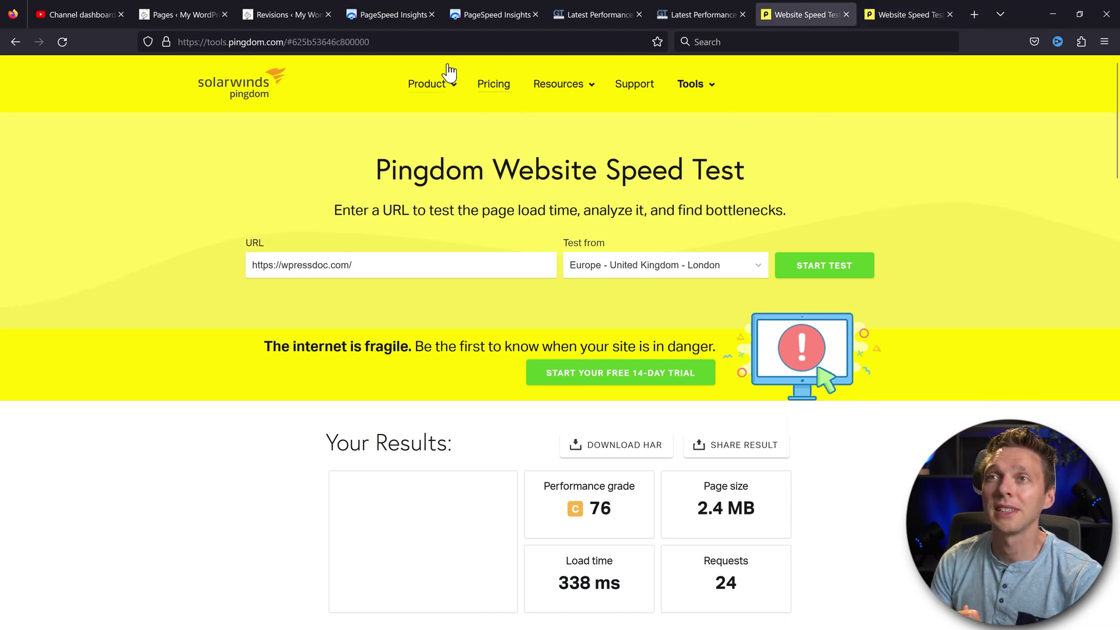
# Close the older GTmetrix report tab and return to the newer PageSpeed mobile report.
pyautogui.click(488, 18)
pyautogui.click(392, 16)
pyautogui.click(467, 18)
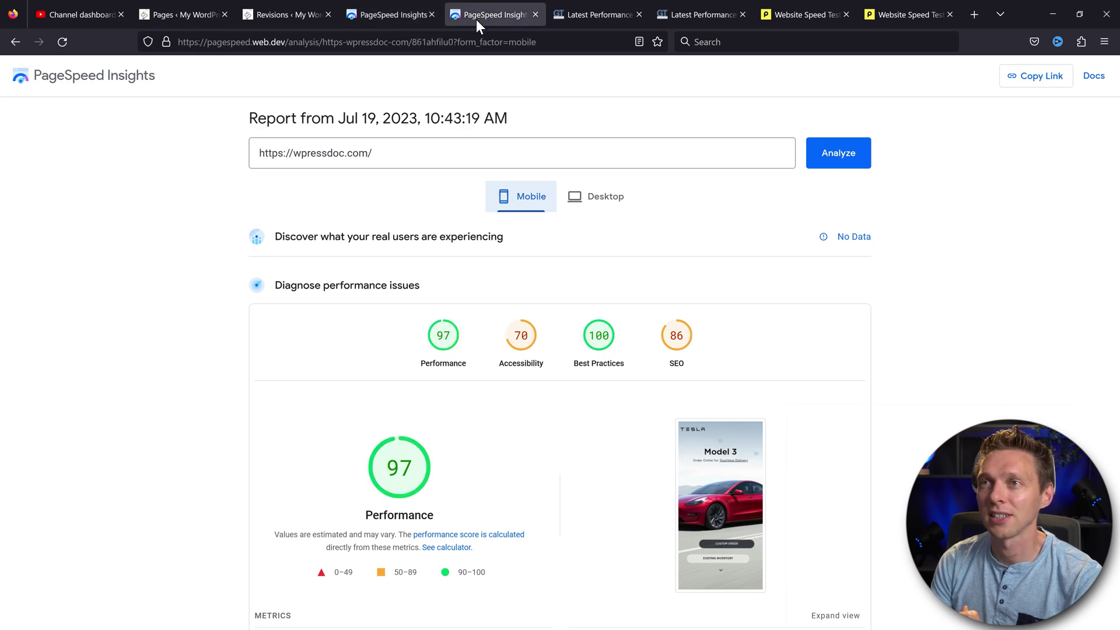
pyautogui.click(592, 14)
pyautogui.click(638, 14)
pyautogui.click(689, 12)
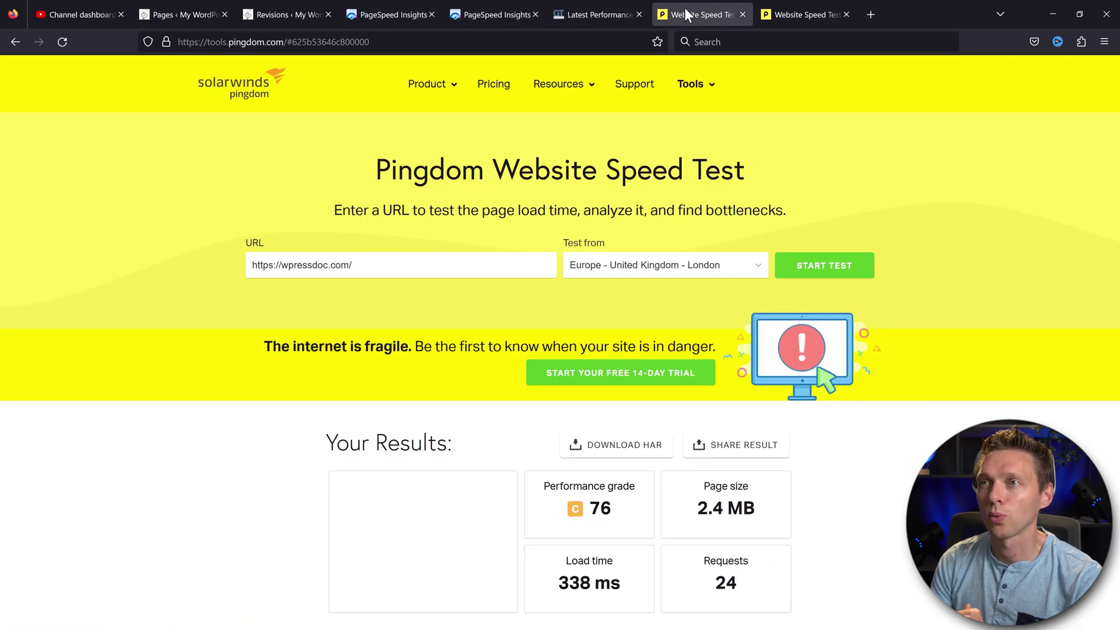
pyautogui.click(654, 13)
pyautogui.click(515, 13)
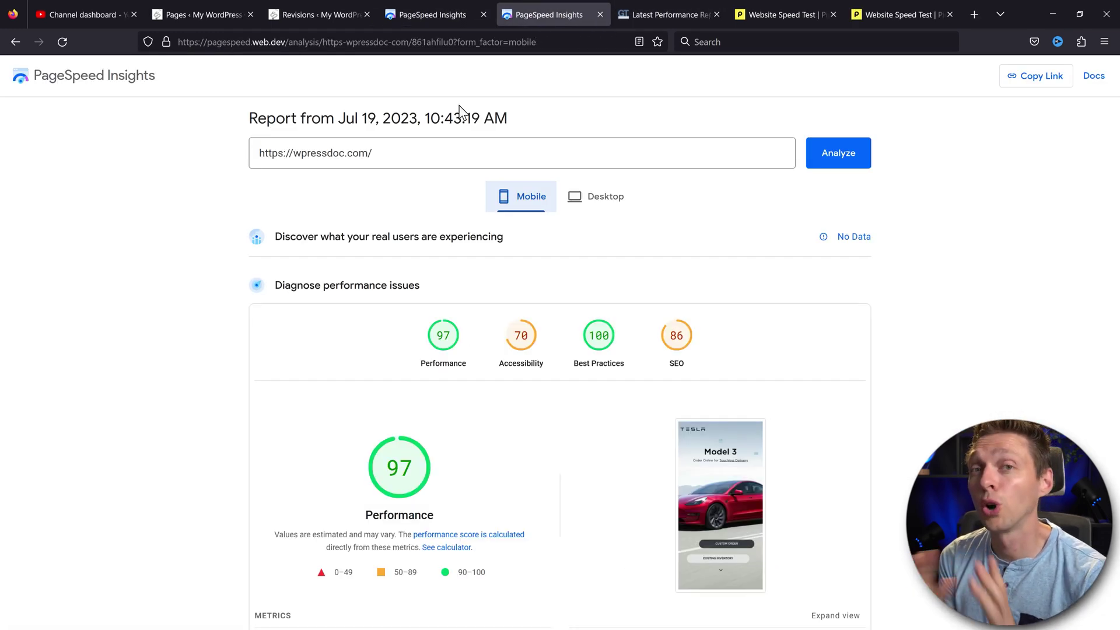